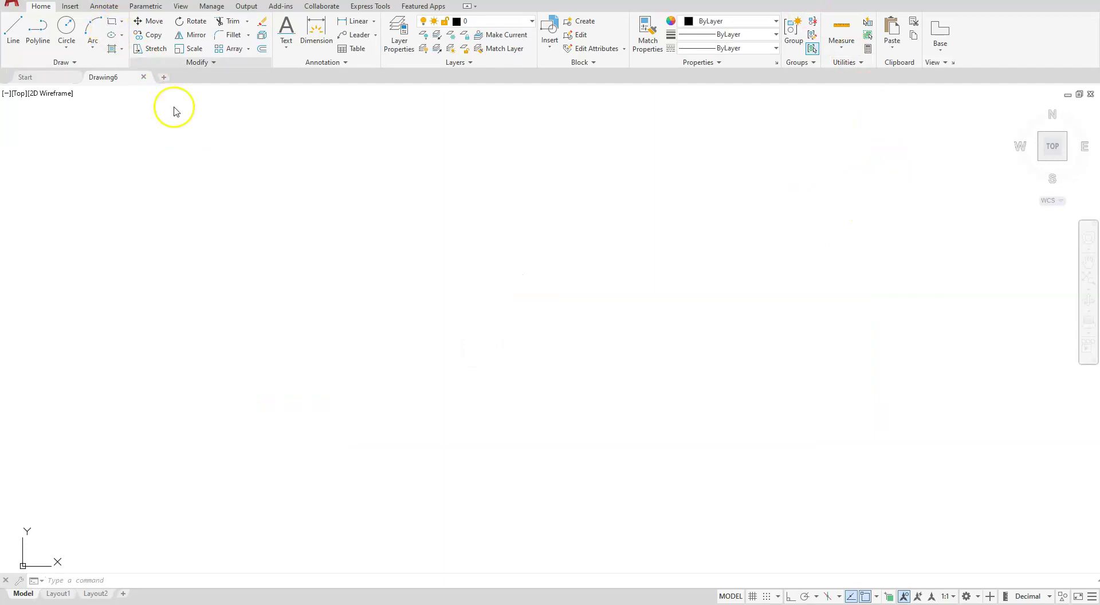
- Draw a horizontal rectangle 3.6 wide and 0.5 high in the empty drawing area
left_click(115, 23)
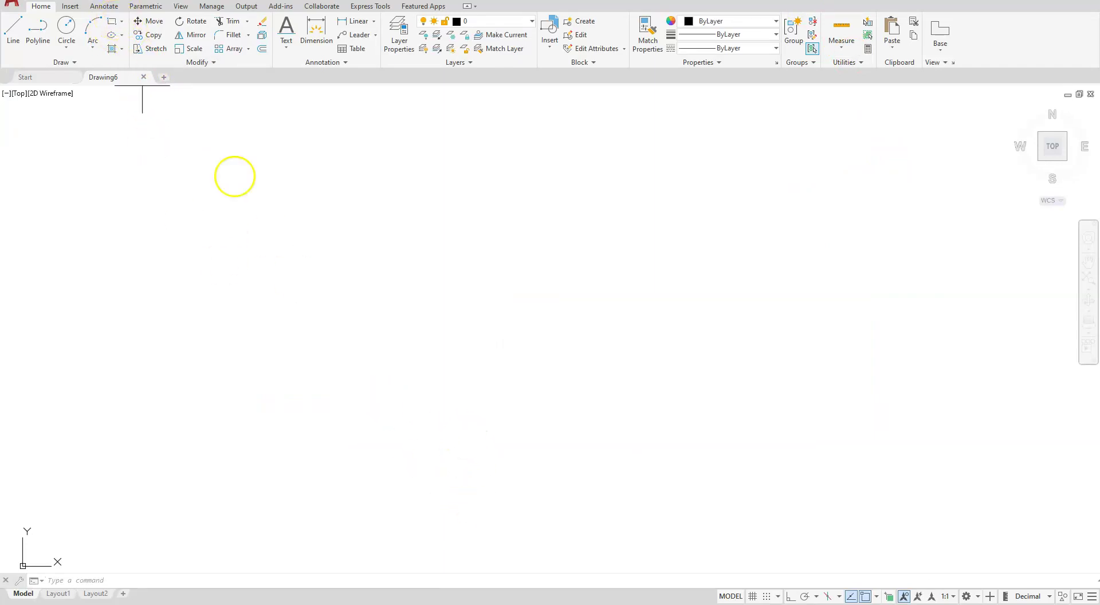
left_click(399, 428)
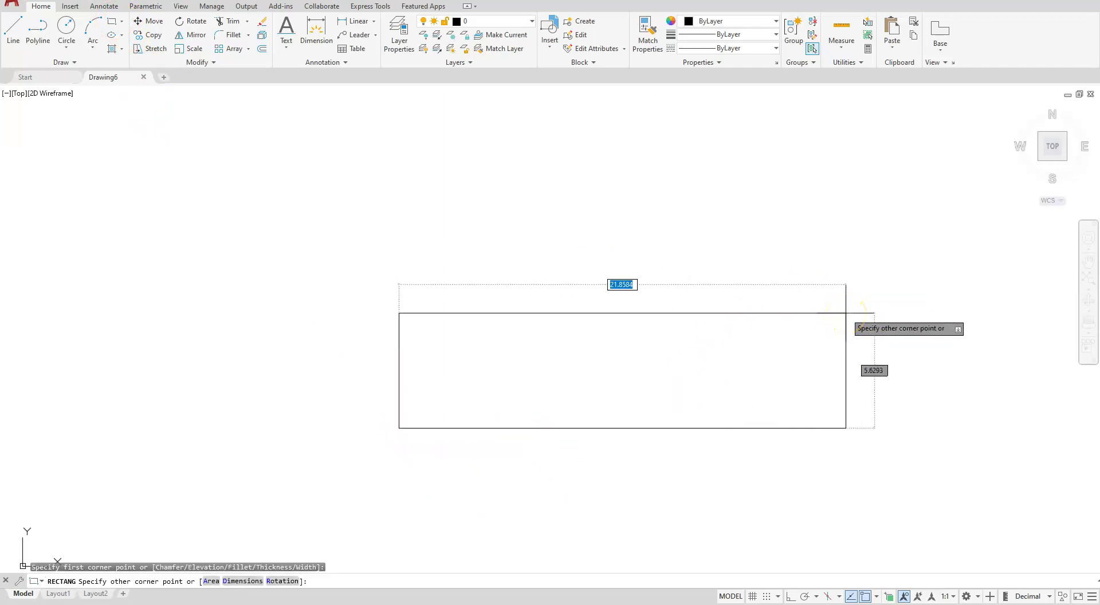
key("Tab")
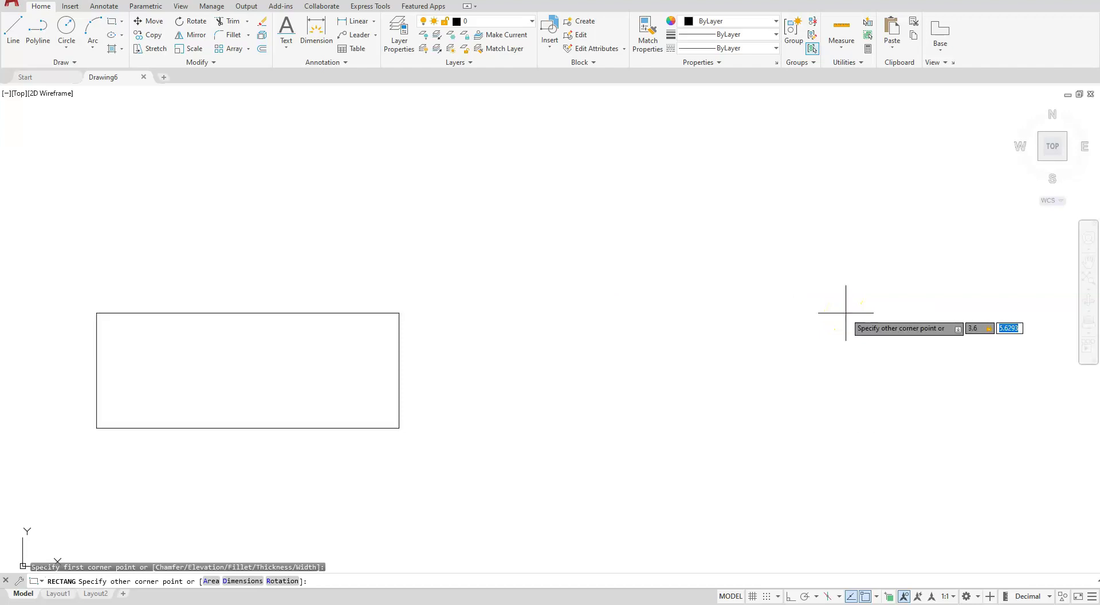
type(".5")
key("Return")
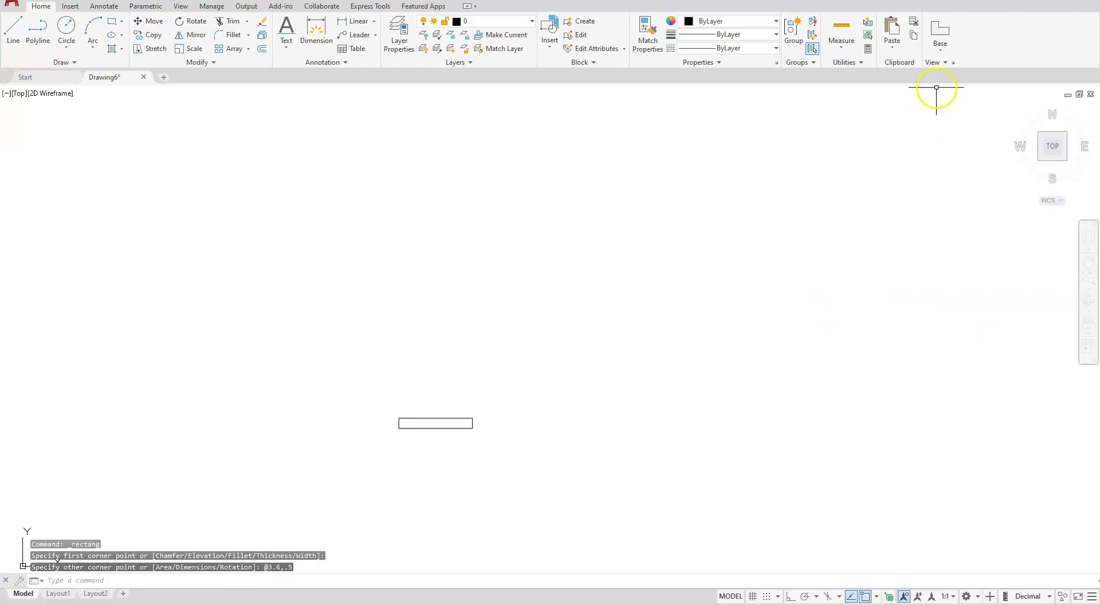
- With ortho on, rotate a copy of the rectangle to 270° about a point 0.25 right of its upper-right corner
scroll(441, 436, "up", 5)
scroll(442, 356, "up", 2)
mouse_move(442, 356)
middle_mouse_down()
mouse_move(455, 423)
mouse_move(504, 457)
middle_mouse_up()
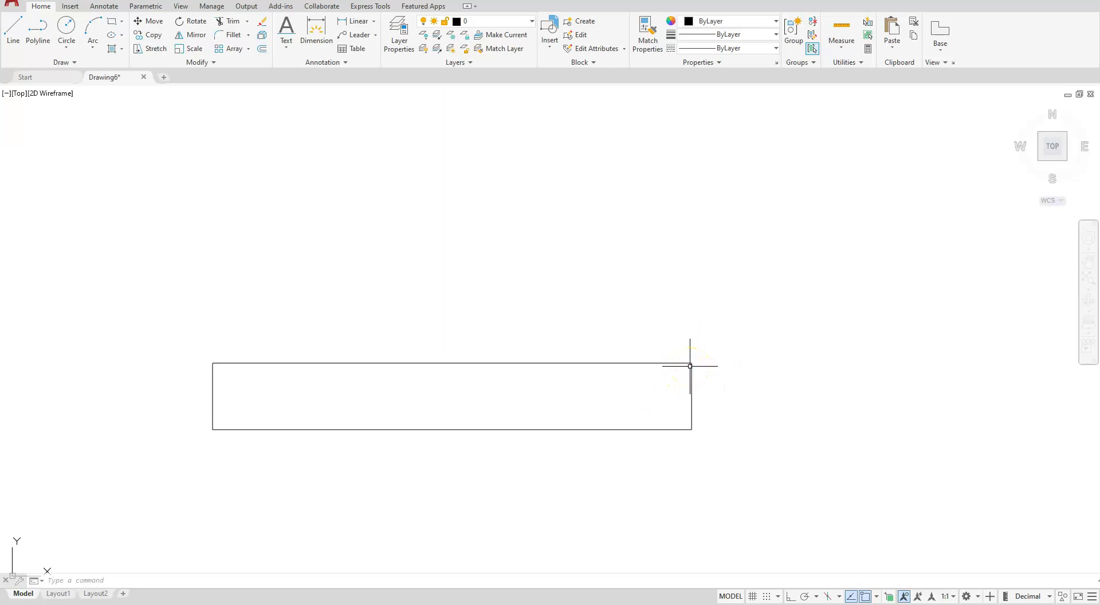
left_click(187, 26)
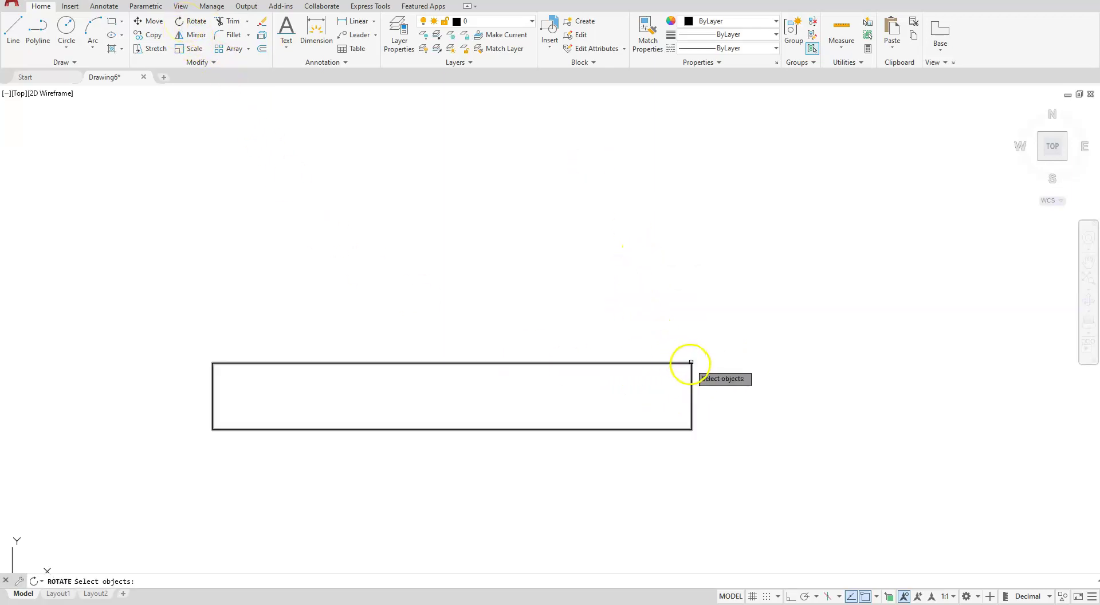
left_click(696, 336)
left_click(659, 379)
key("Return")
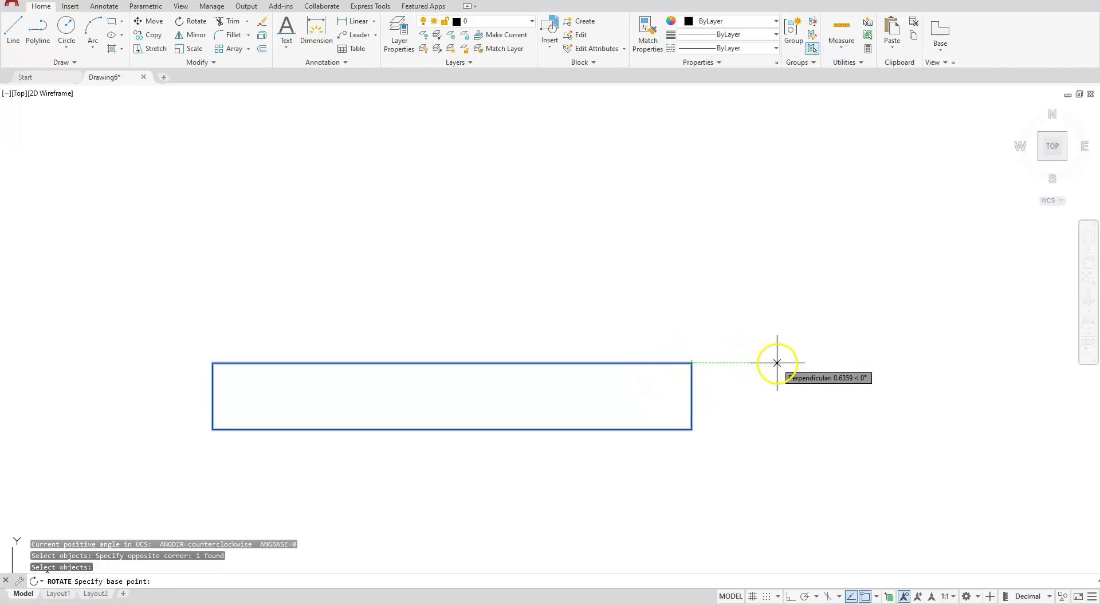
type(".")
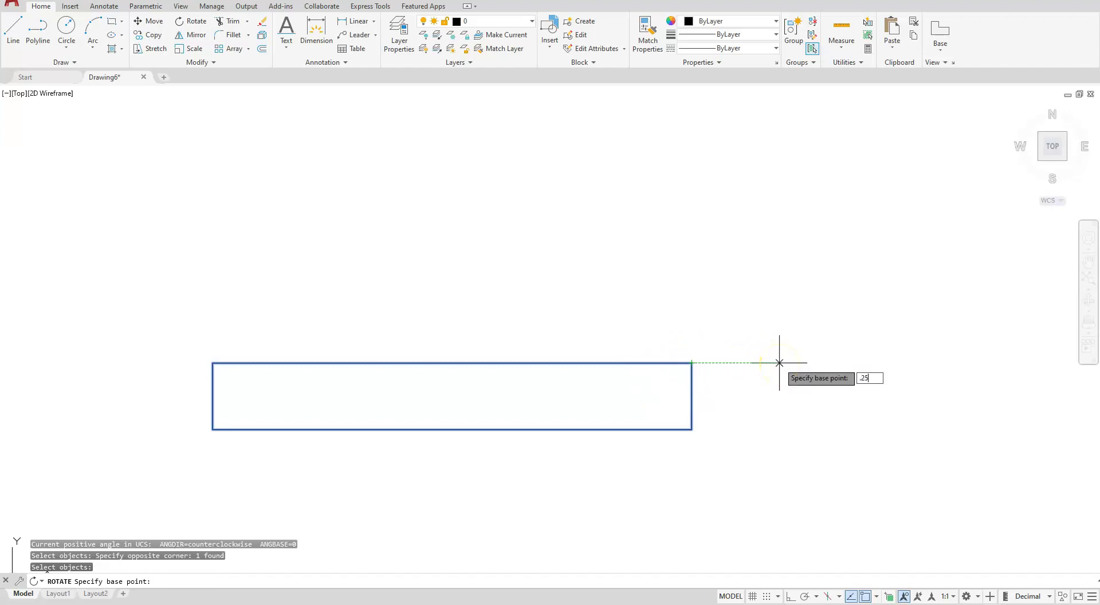
type("25")
key("Return")
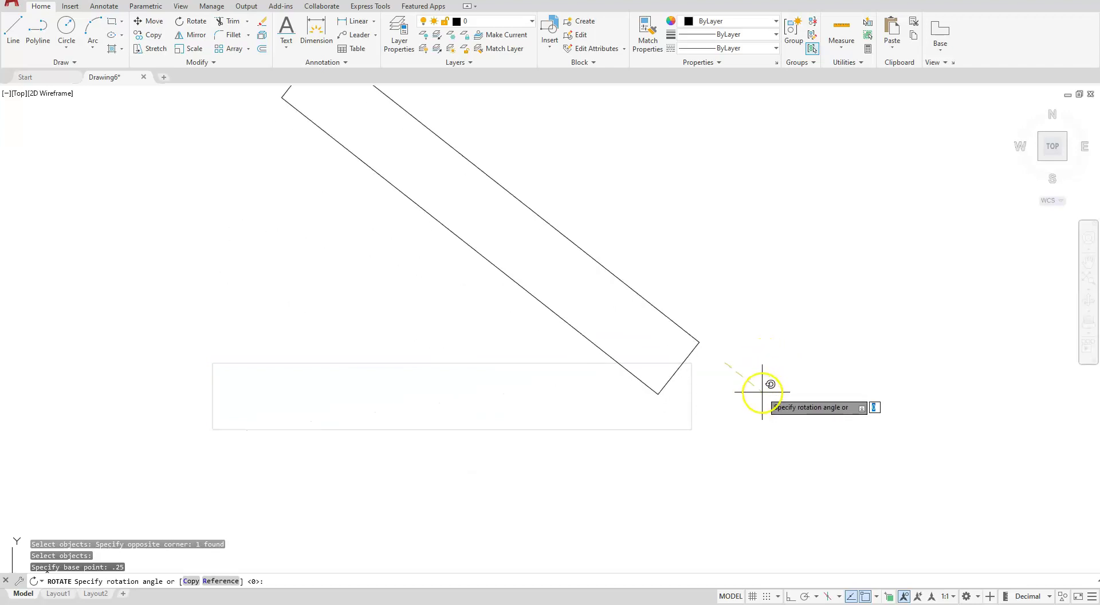
left_click(190, 582)
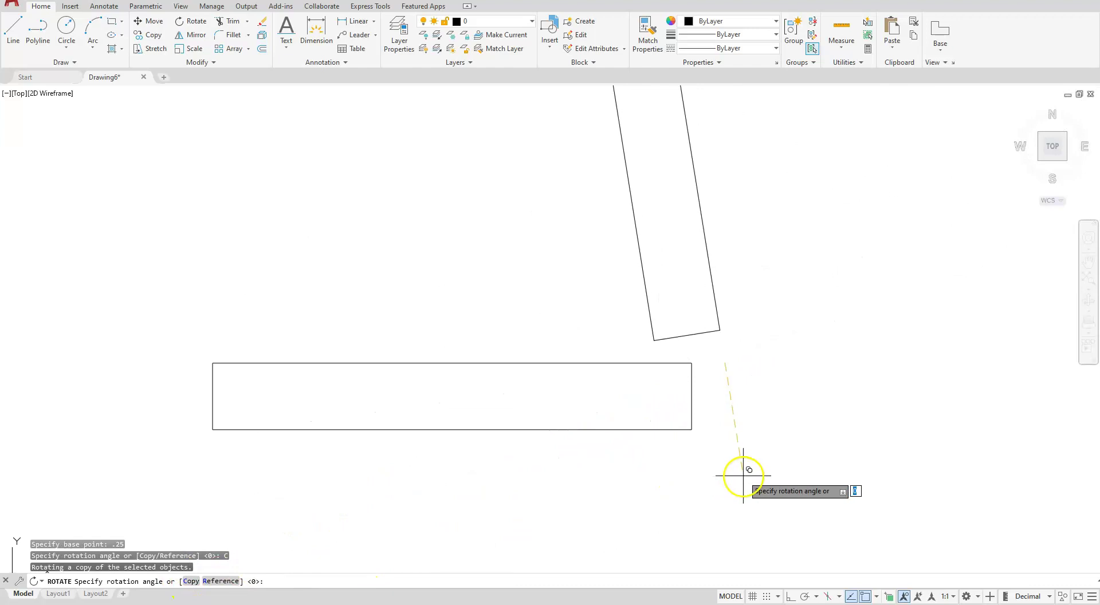
left_click(791, 596)
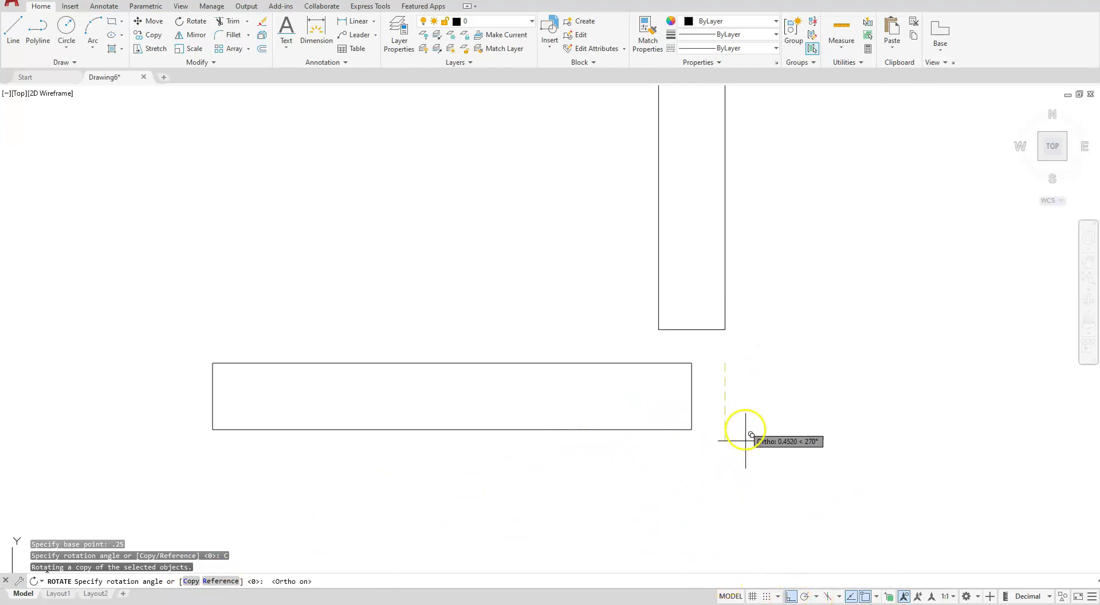
left_click(744, 468)
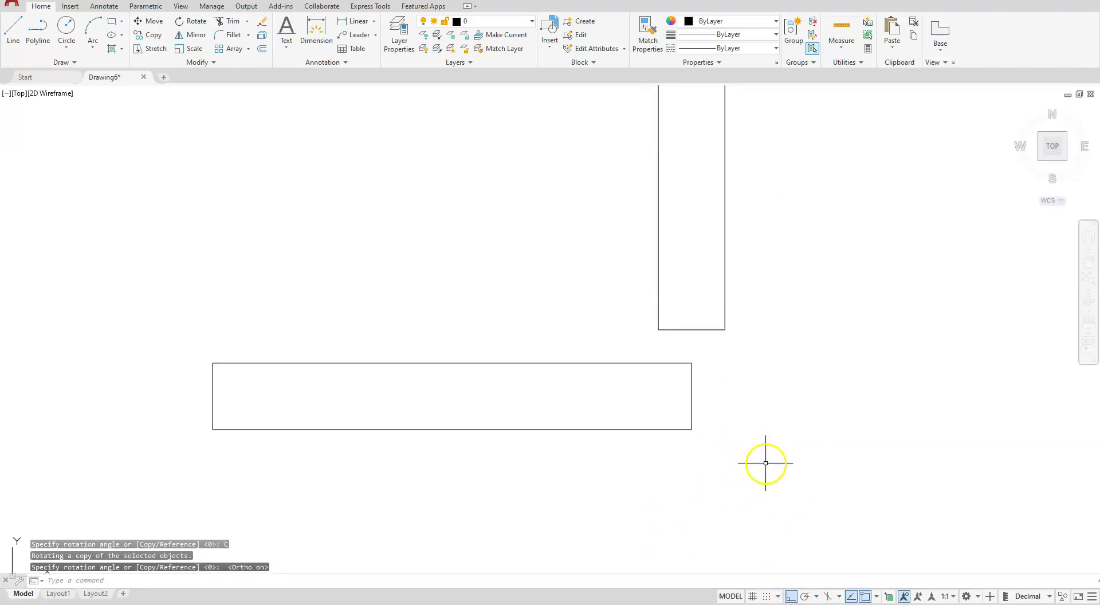
- Mirror the vertical rectangle across its right long edge and erase the source rectangle
scroll(751, 428, "down", 5)
scroll(745, 422, "up", 3)
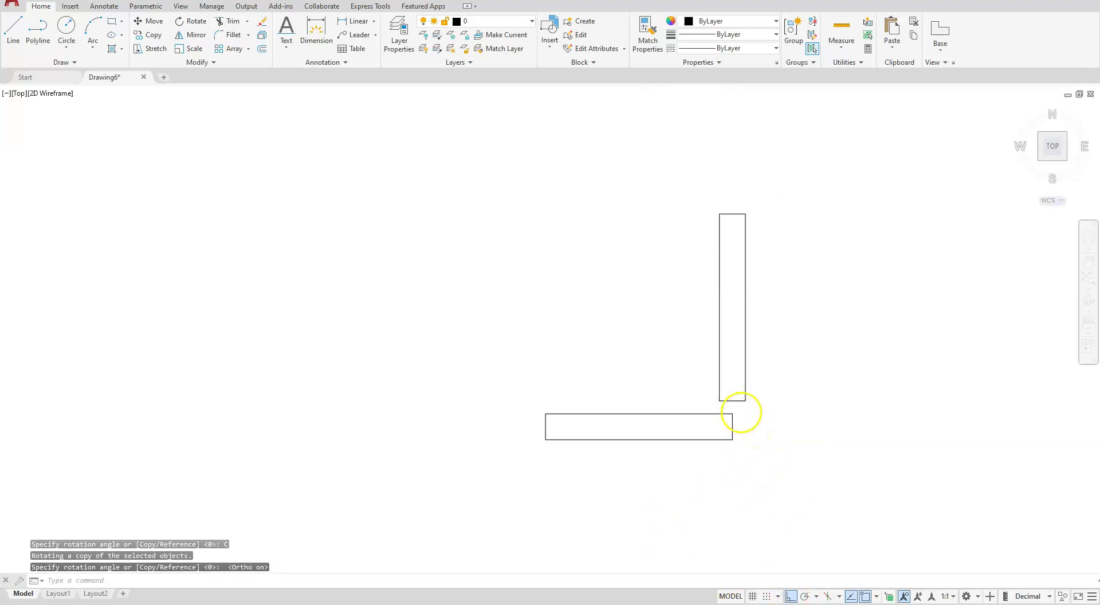
left_click(192, 34)
left_click(705, 292)
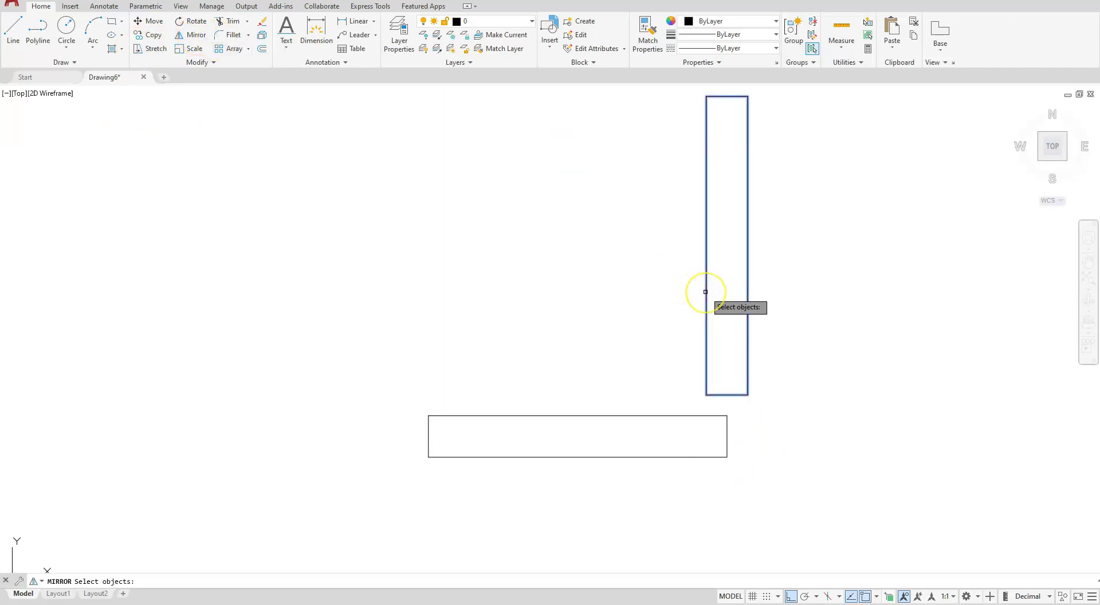
key("Return")
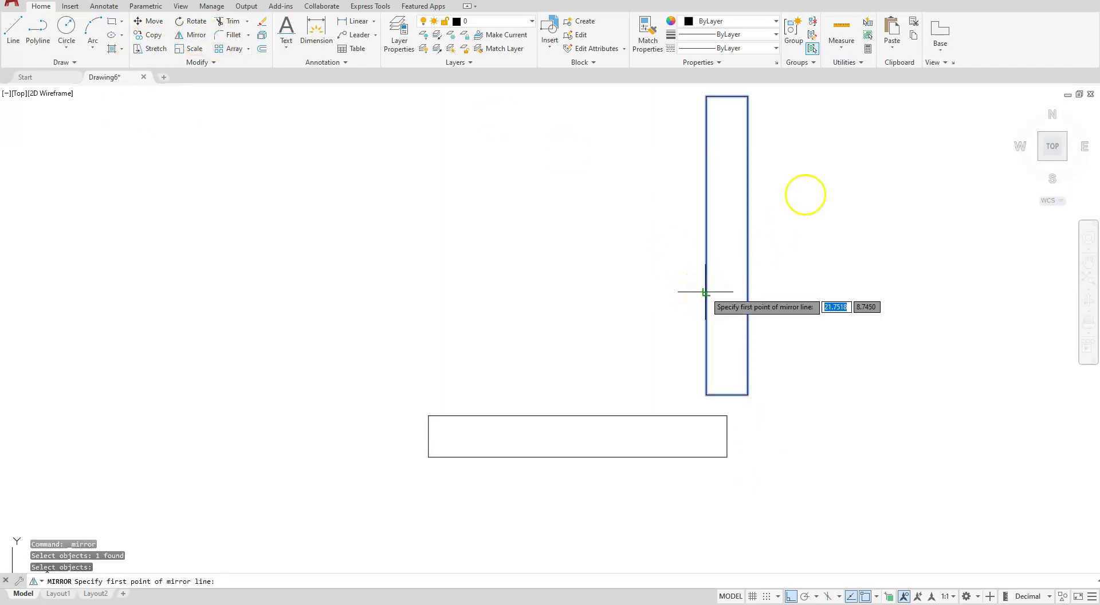
left_click(748, 97)
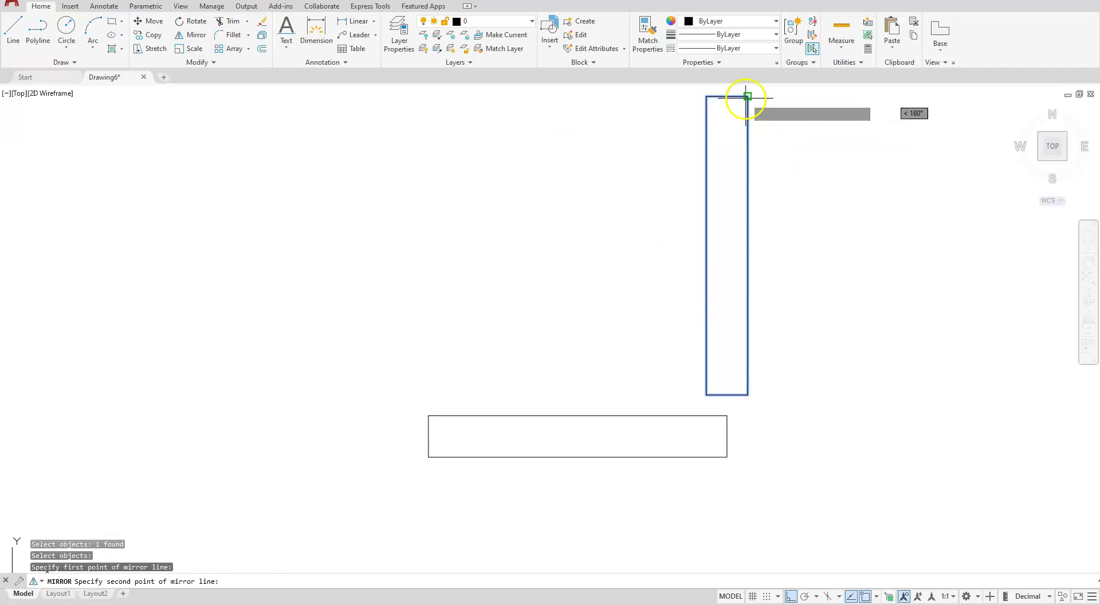
left_click(748, 390)
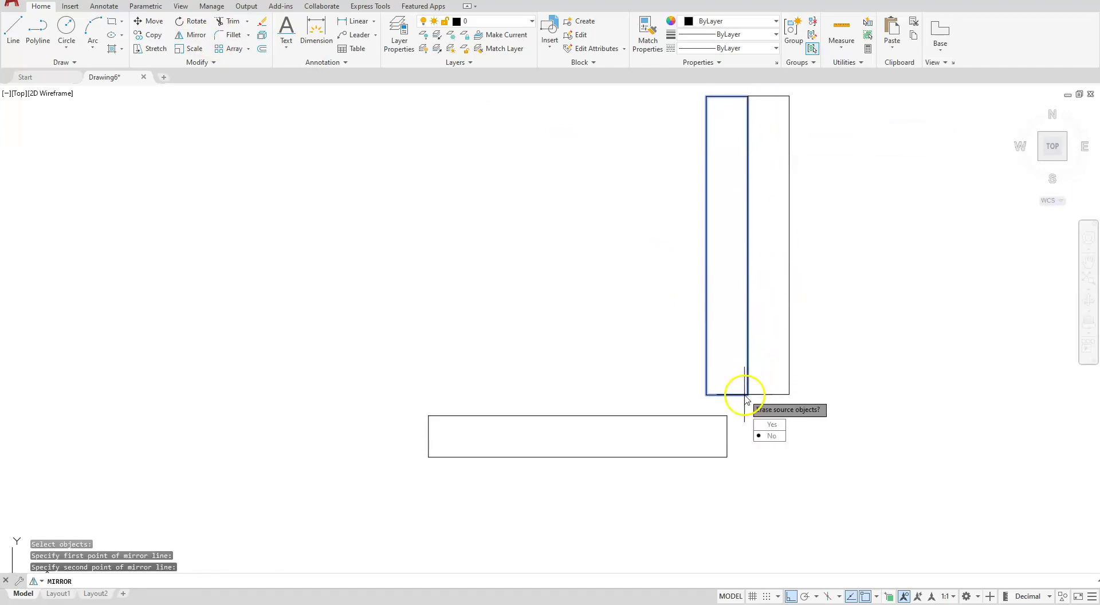
left_click(768, 426)
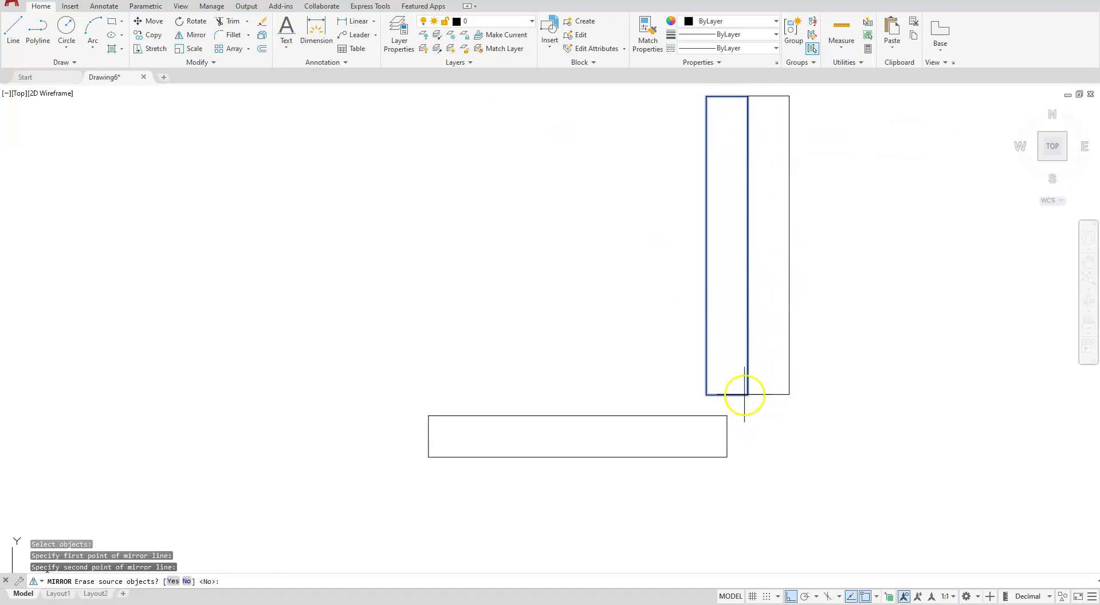
- Draw a circle of radius 0.6 centred where the horizontal rectangle's top edge and the vertical rectangle's left edge align
mouse_move(800, 346)
middle_mouse_down()
mouse_move(845, 437)
mouse_move(883, 422)
middle_mouse_up()
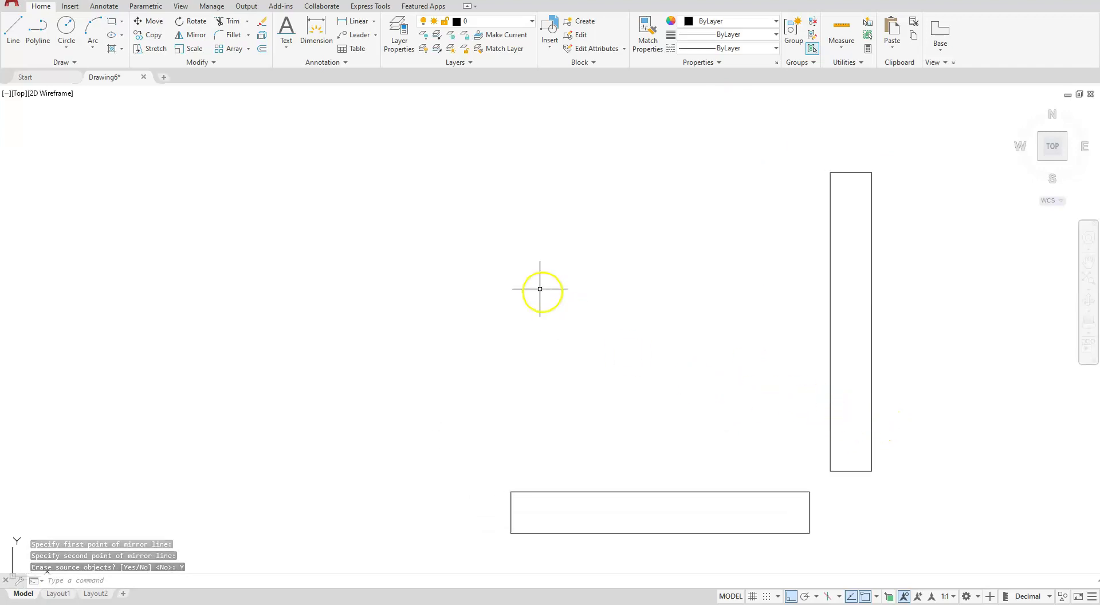
left_click(93, 45)
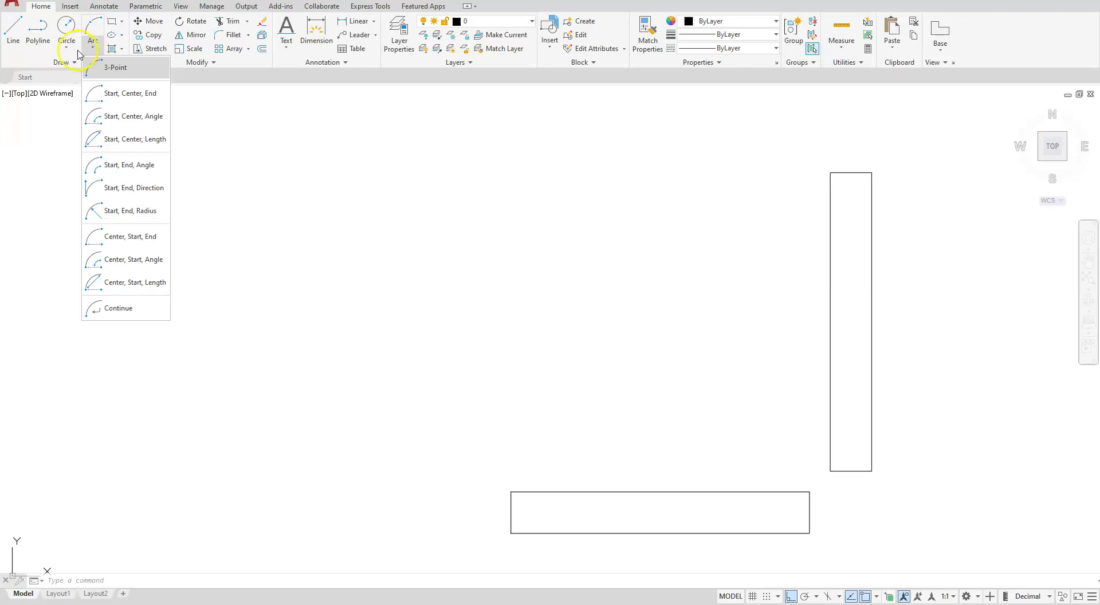
left_click(68, 50)
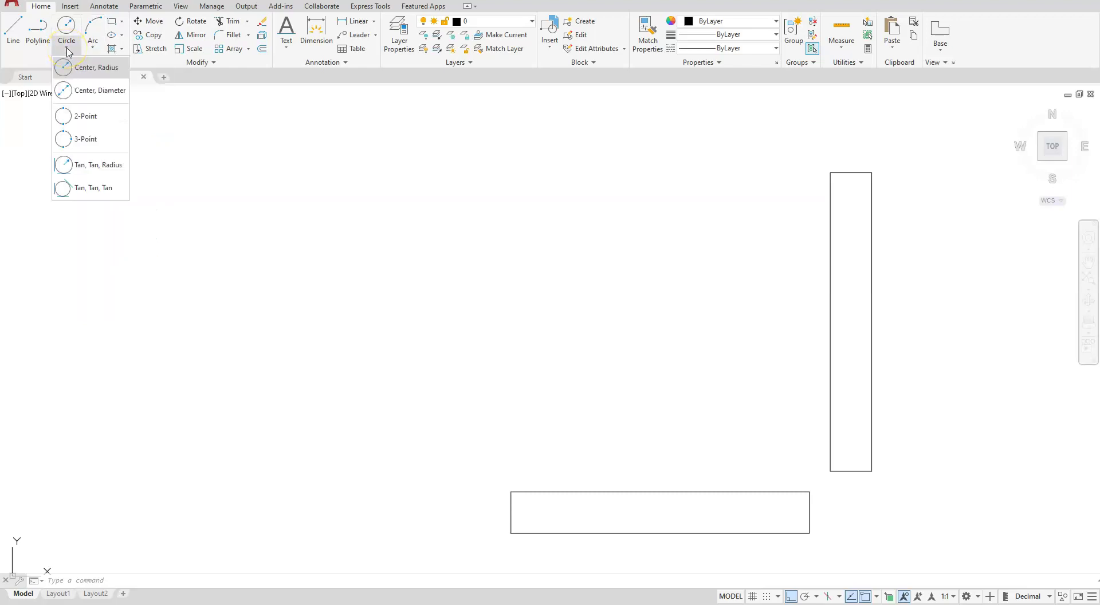
left_click(77, 69)
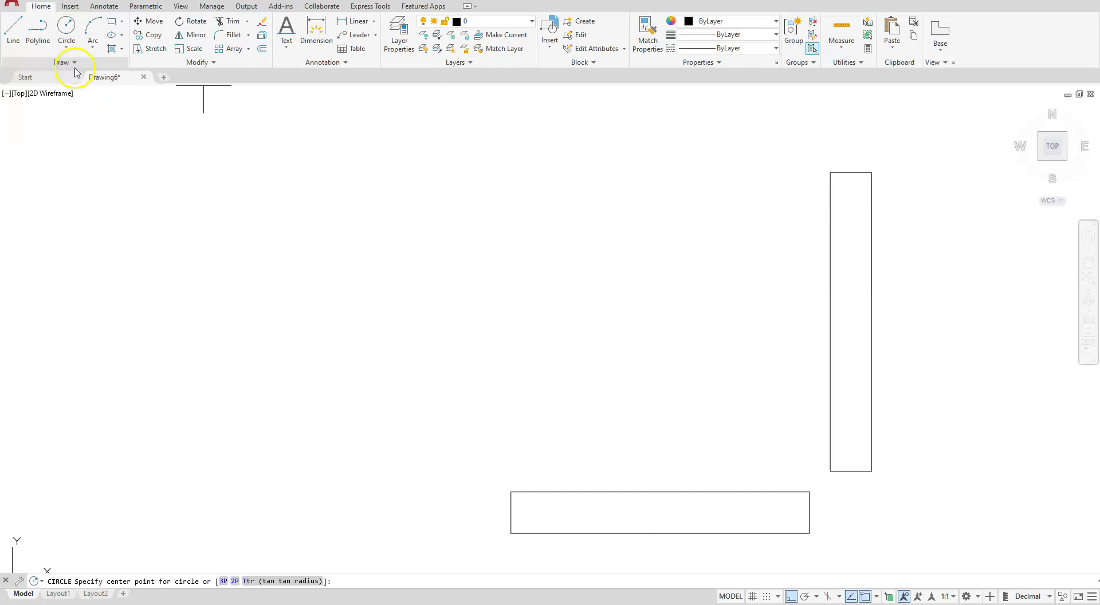
scroll(836, 486, "up", 2)
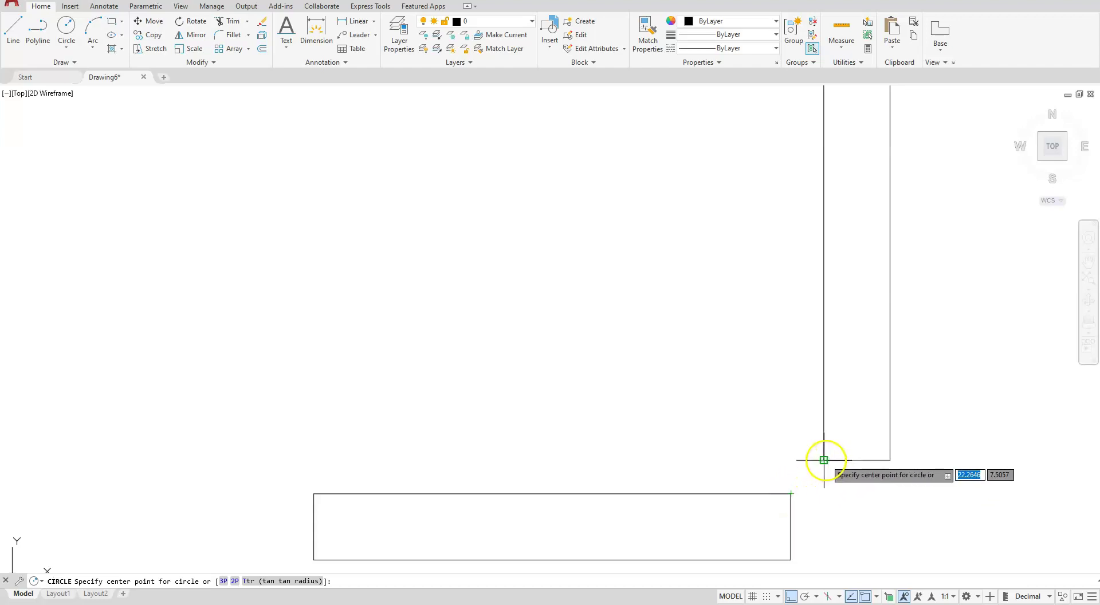
left_click(824, 494)
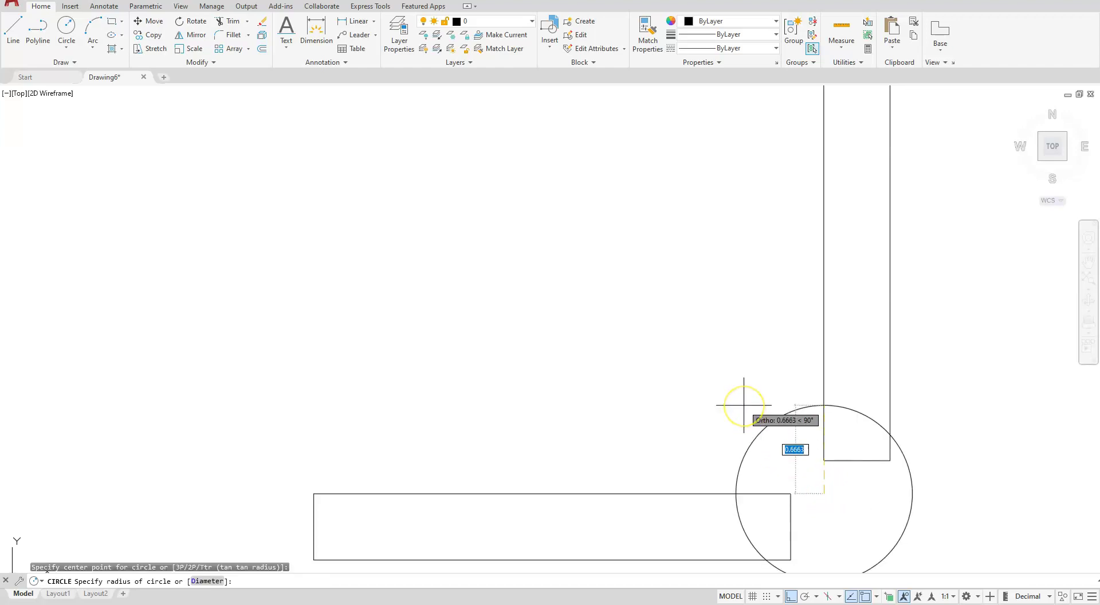
type(".6")
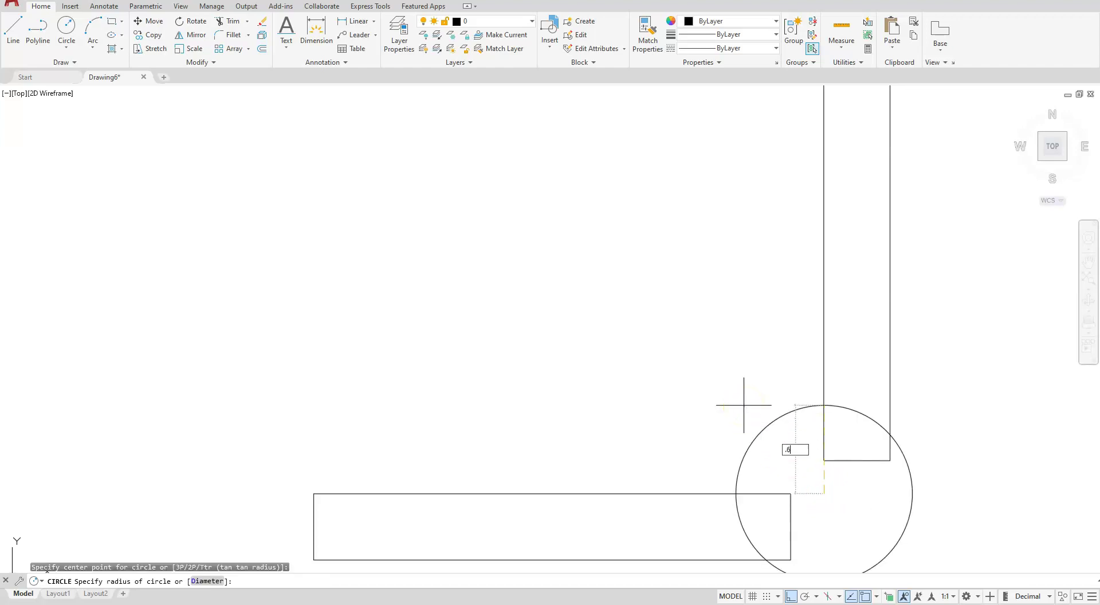
key("Return")
- Draw a concentric circle of radius 3.5 around the small circle's centre
scroll(769, 381, "down", 2)
scroll(757, 386, "down", 2)
left_click(66, 26)
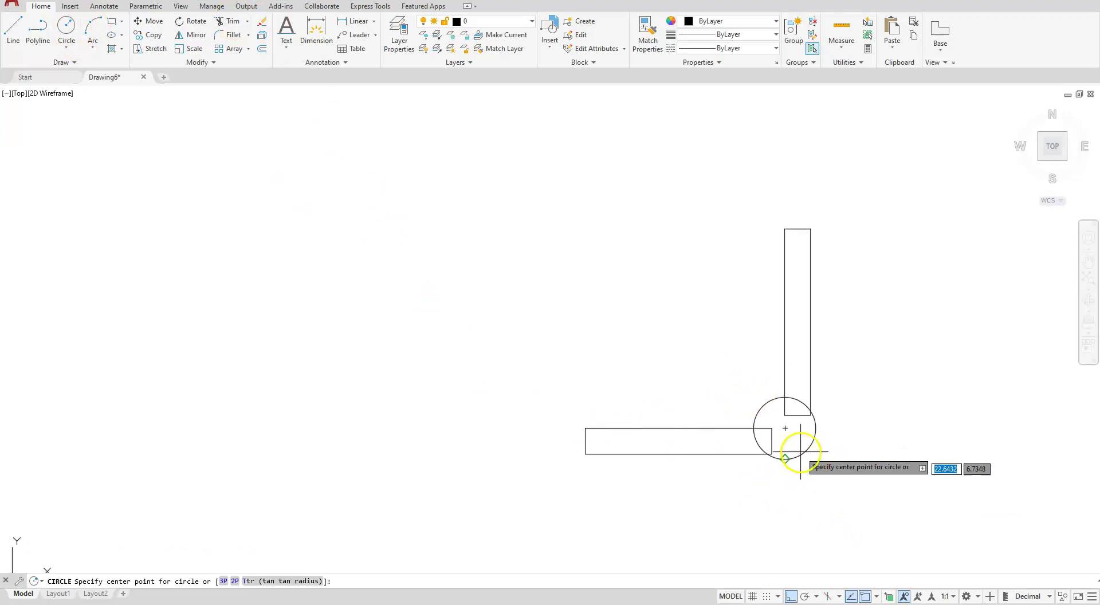
left_click(786, 428)
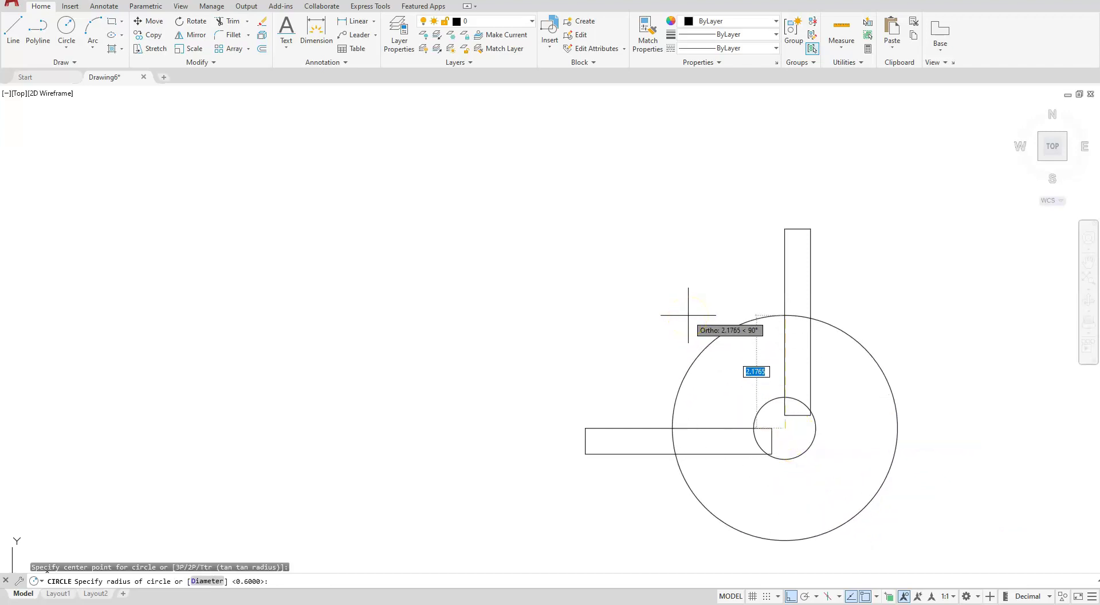
type("3.5")
key("Return")
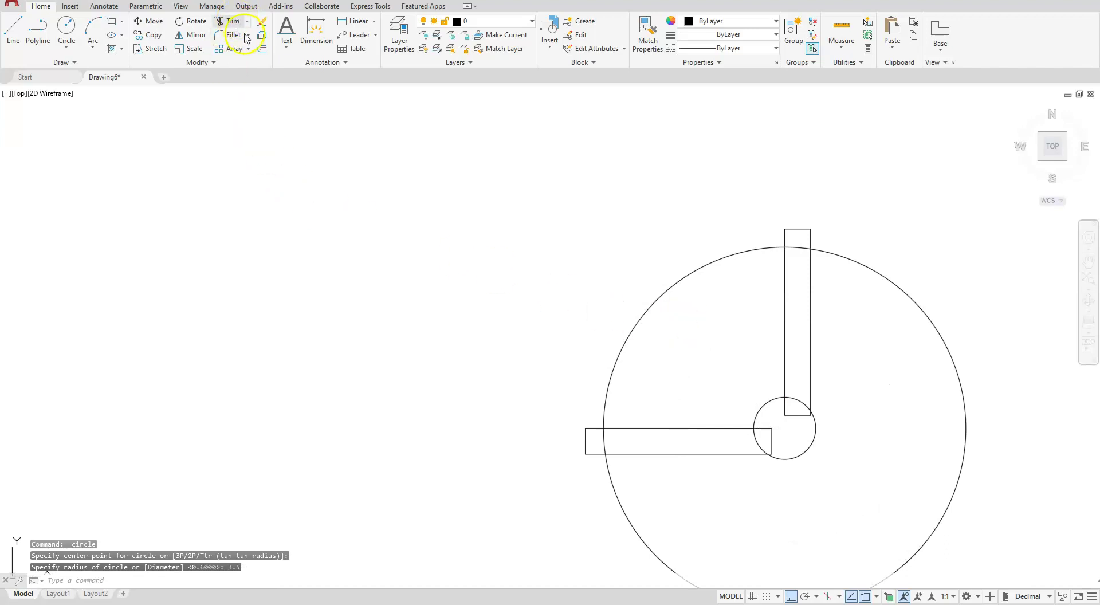
- Trim both circles to the two rectangles, keeping only the upper-left quarter arcs between the flanges
left_click(229, 21)
left_click(613, 484)
left_click(808, 444)
left_click(761, 445)
left_click(799, 413)
left_click(801, 407)
key("Return")
left_click(799, 247)
left_click(602, 450)
left_click(604, 441)
key("Return")
key("Escape")
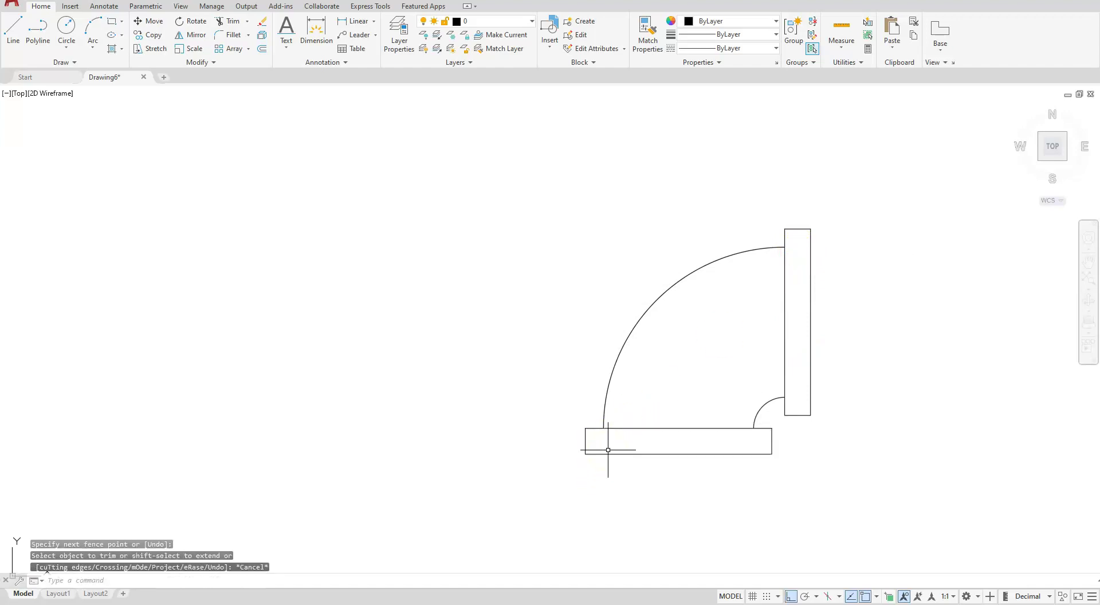
- Start a block definition named Elbow with its base point at the midpoint of the horizontal flange's bottom edge
scroll(575, 439, "down", 4)
scroll(575, 440, "up", 4)
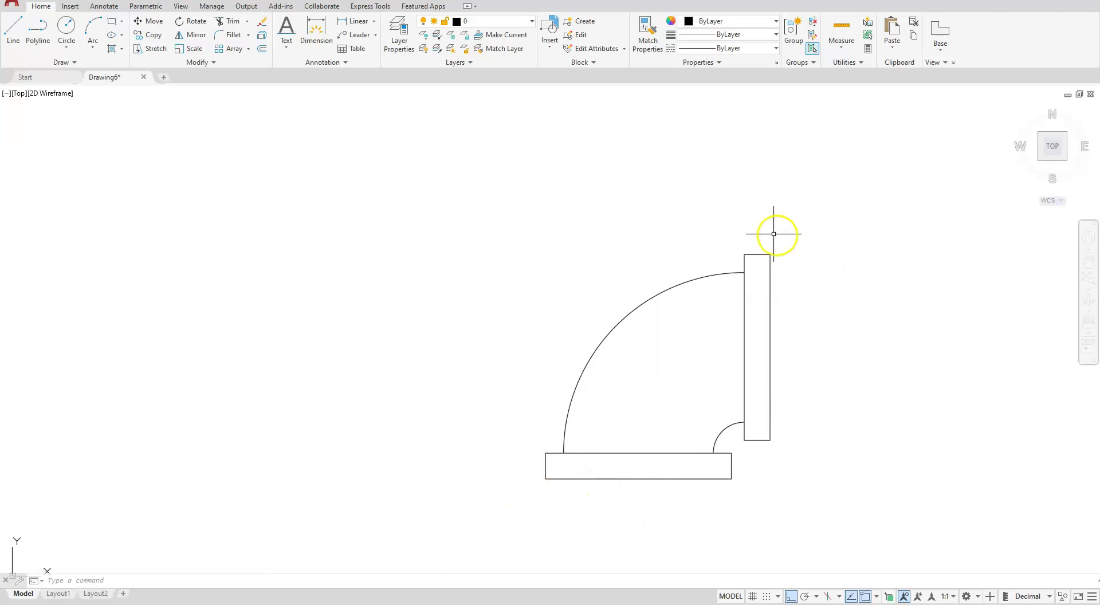
left_click(75, 10)
left_click(83, 26)
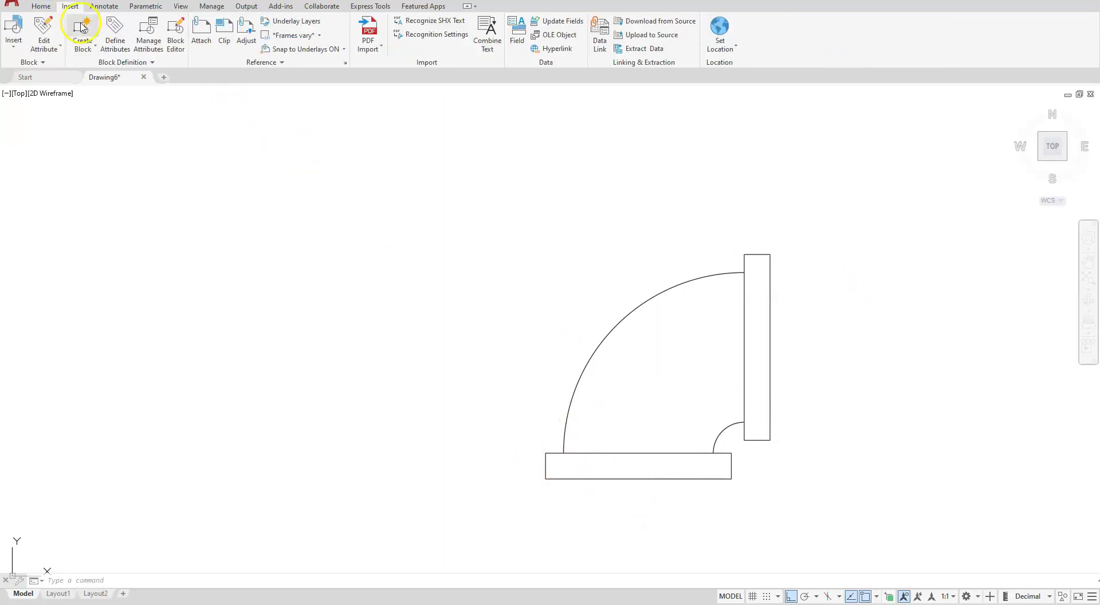
left_click(87, 50)
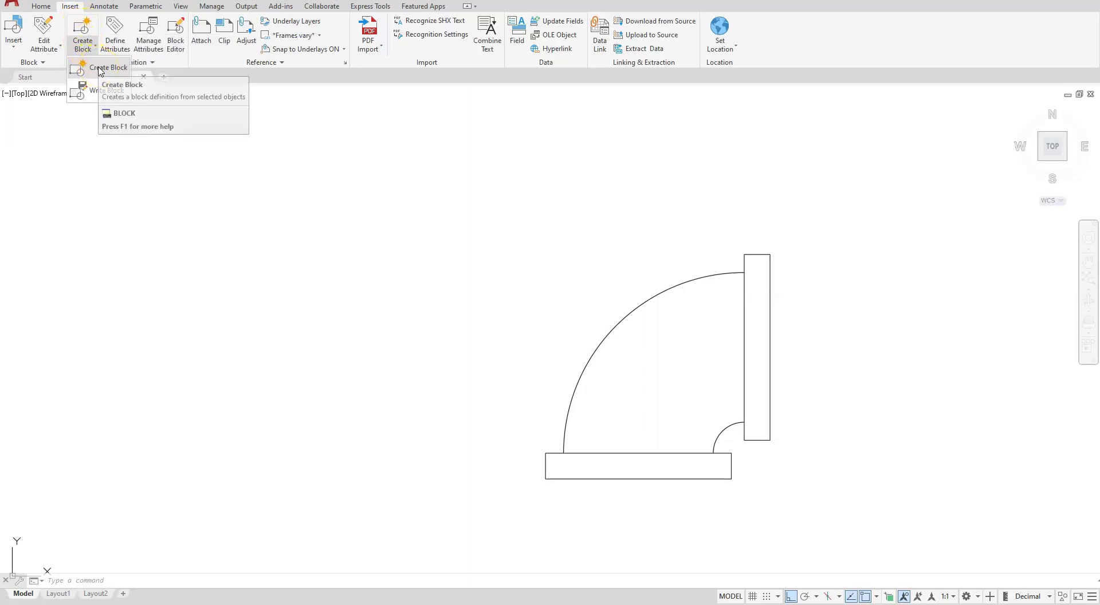
left_click(100, 68)
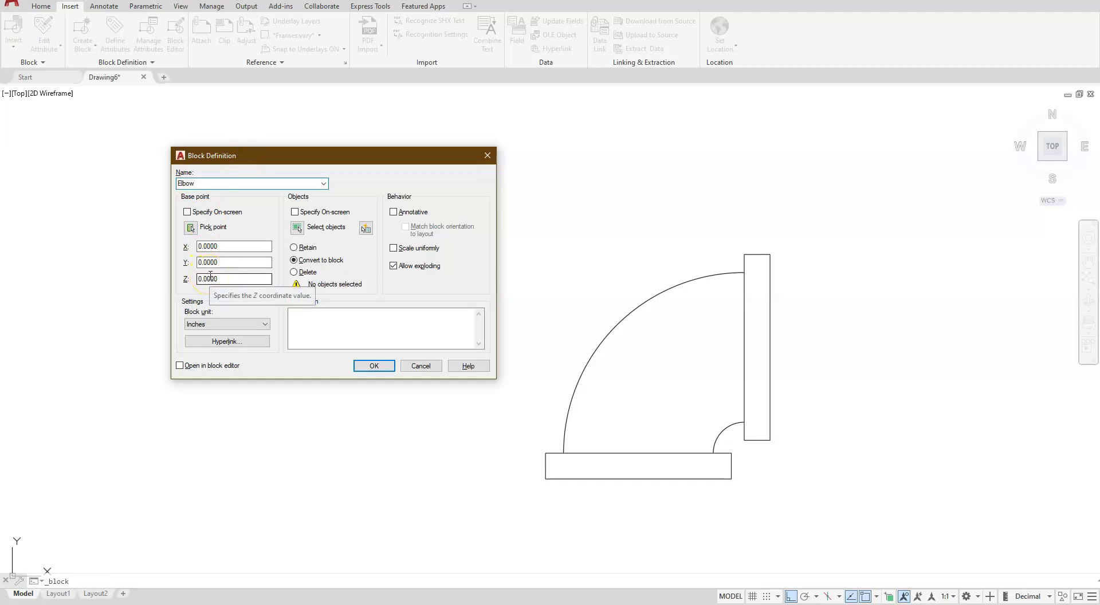
left_click(189, 229)
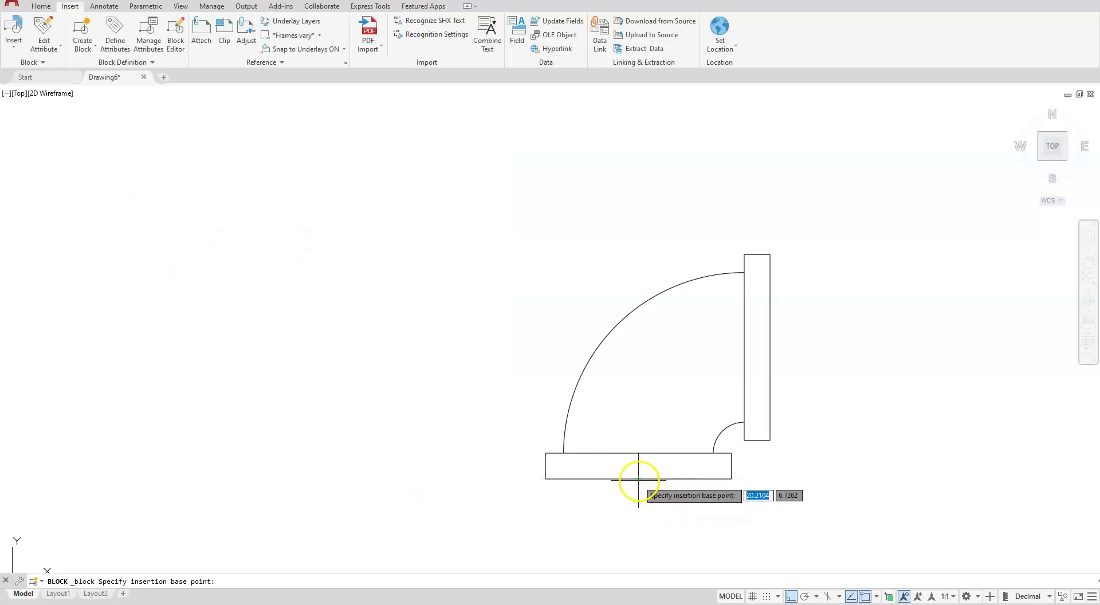
left_click(639, 478)
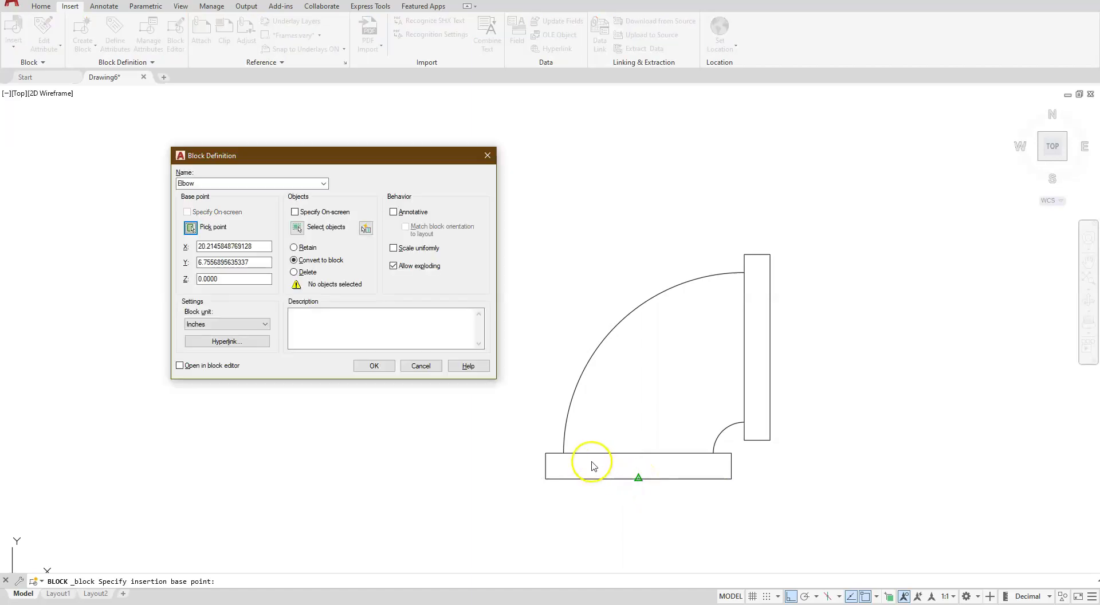
- Add both flanges and both arcs to the Elbow block, converting them to a block in inches, and complete the definition
left_click(297, 229)
left_click(470, 546)
left_click(852, 249)
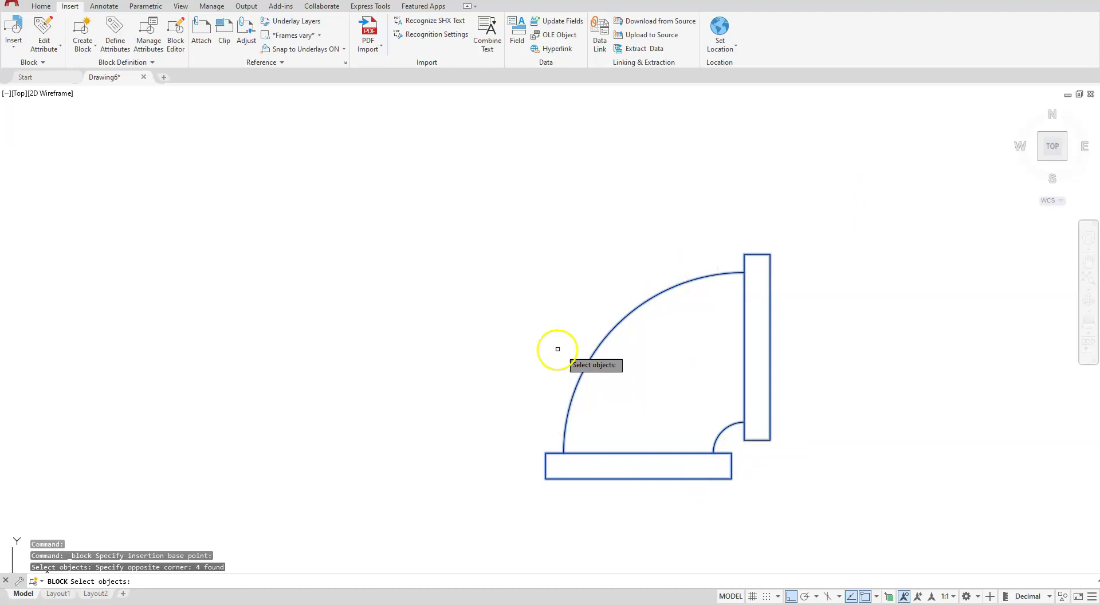
right_click(339, 323)
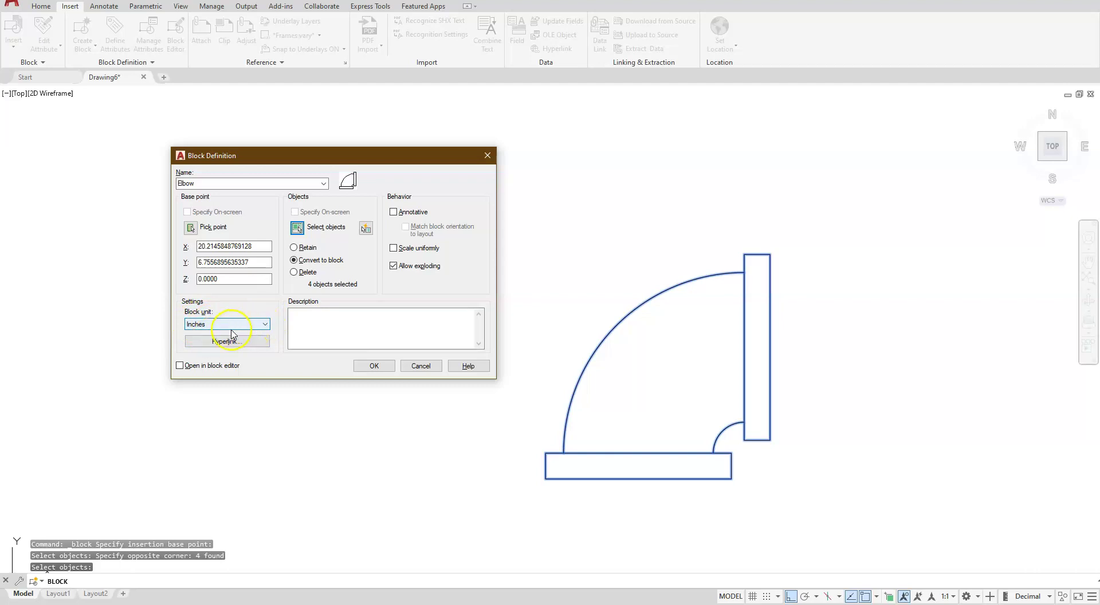
left_click(367, 367)
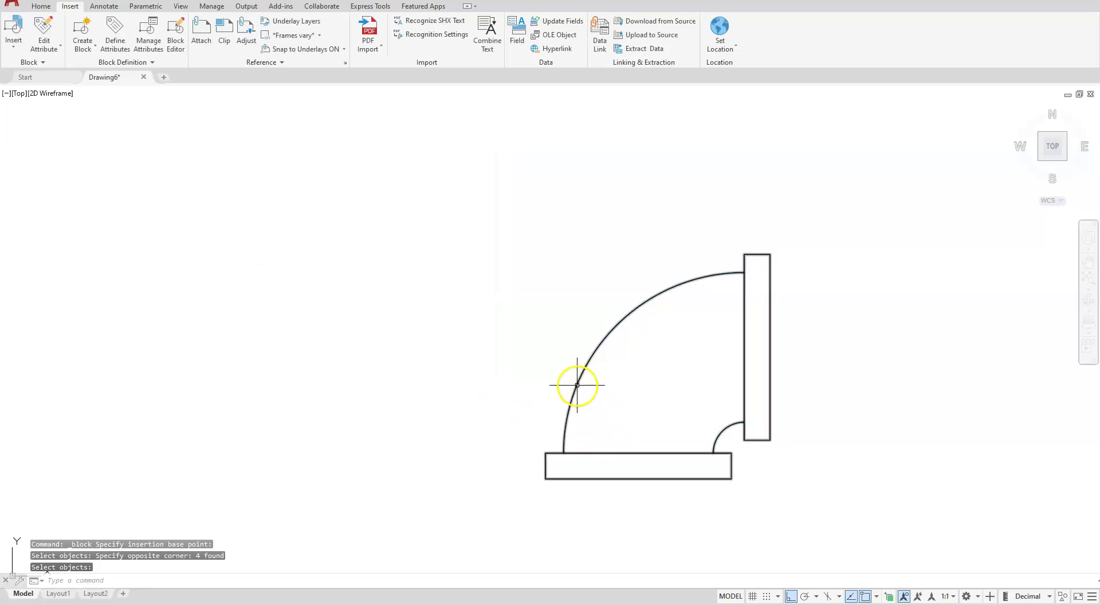
- Mirror the elbow block about a horizontal line 2 units below its bottom flange's midpoint, keeping the source object
scroll(736, 410, "down", 6)
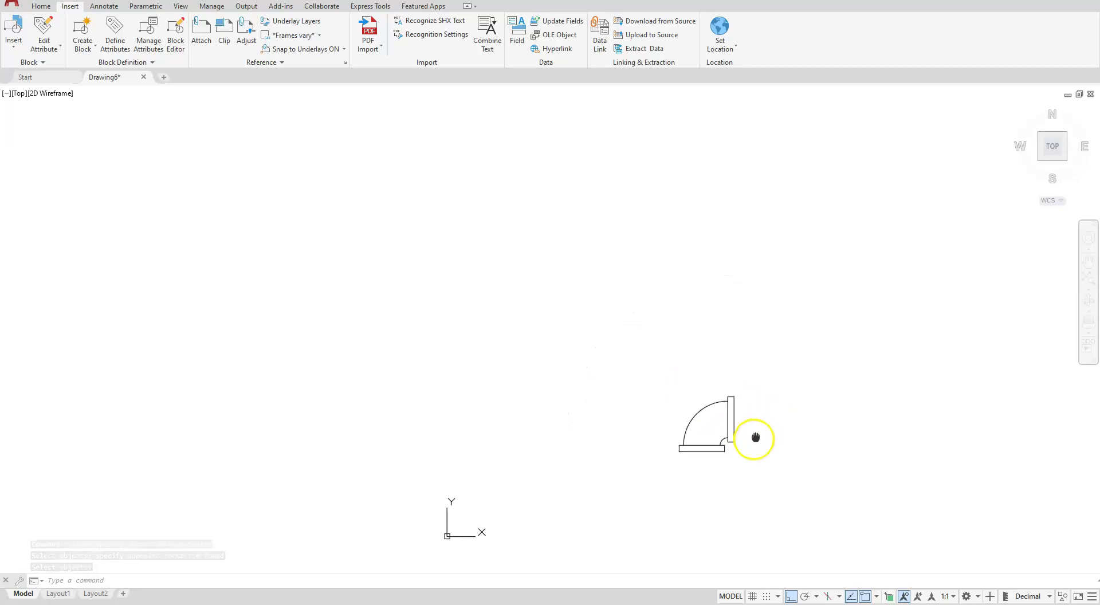
scroll(682, 506, "up", 4)
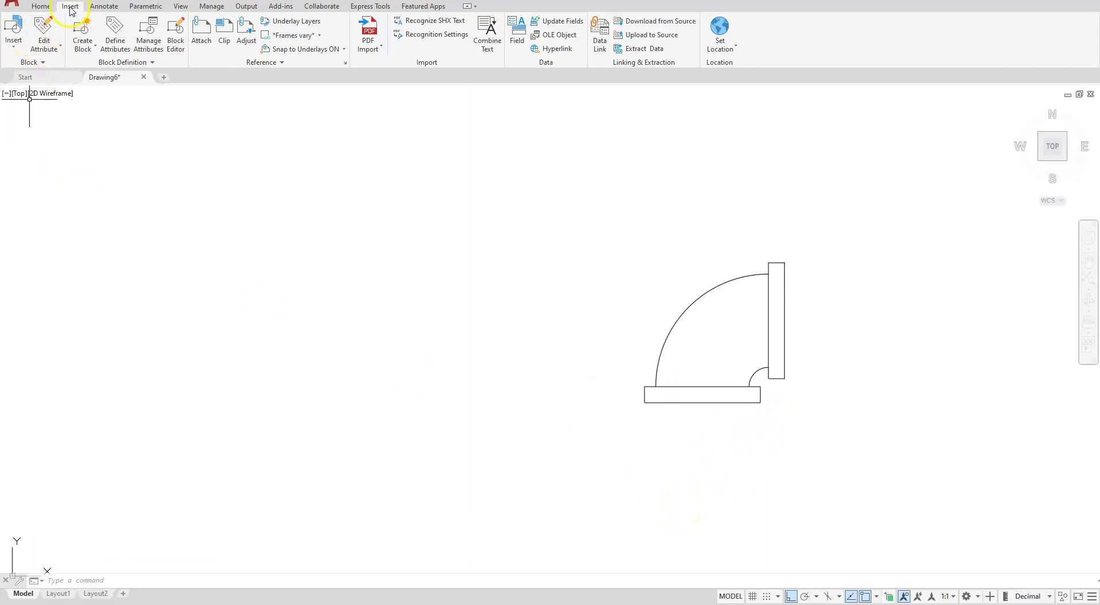
left_click(41, 6)
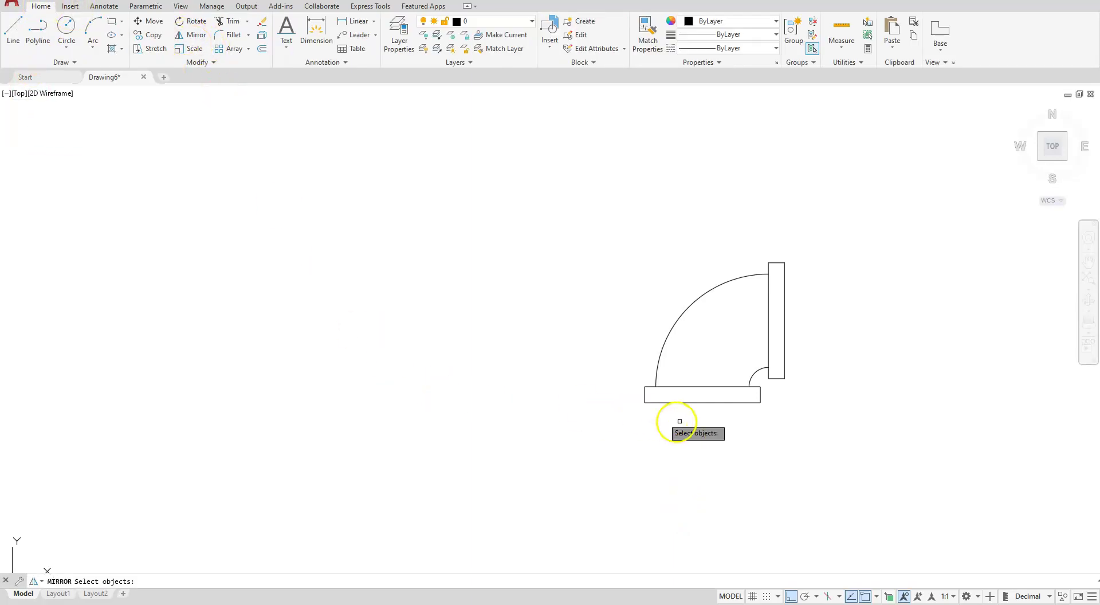
left_click(720, 402)
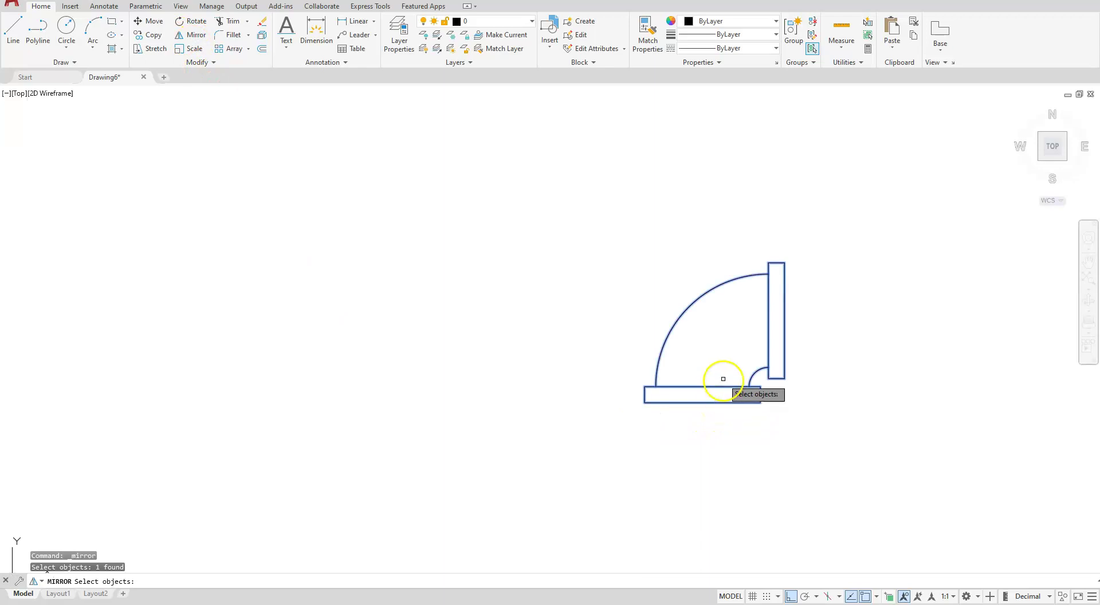
key("Return")
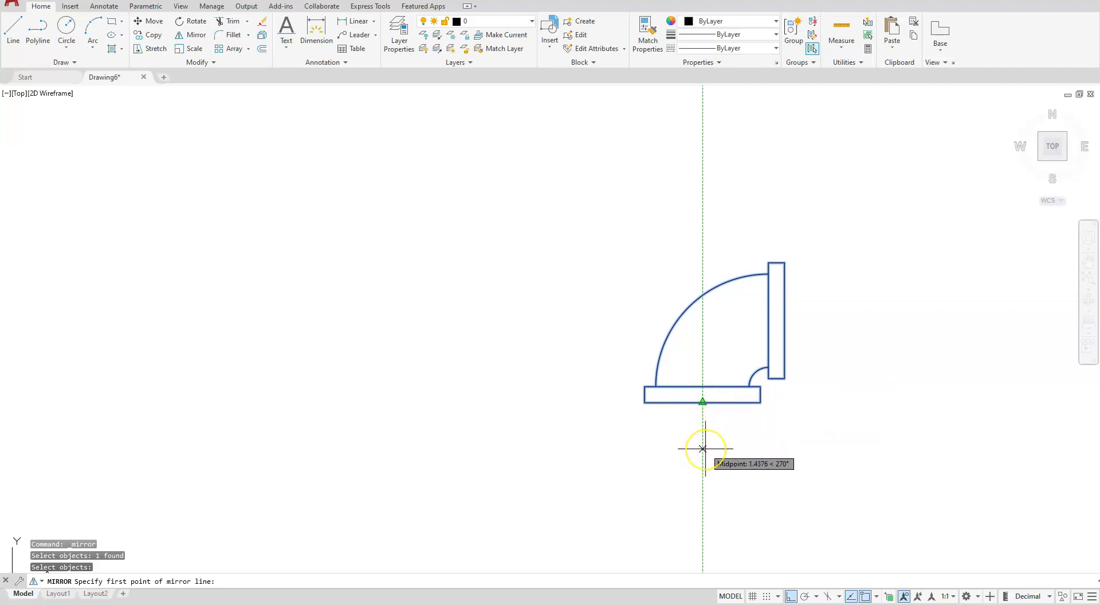
type("2")
key("Return")
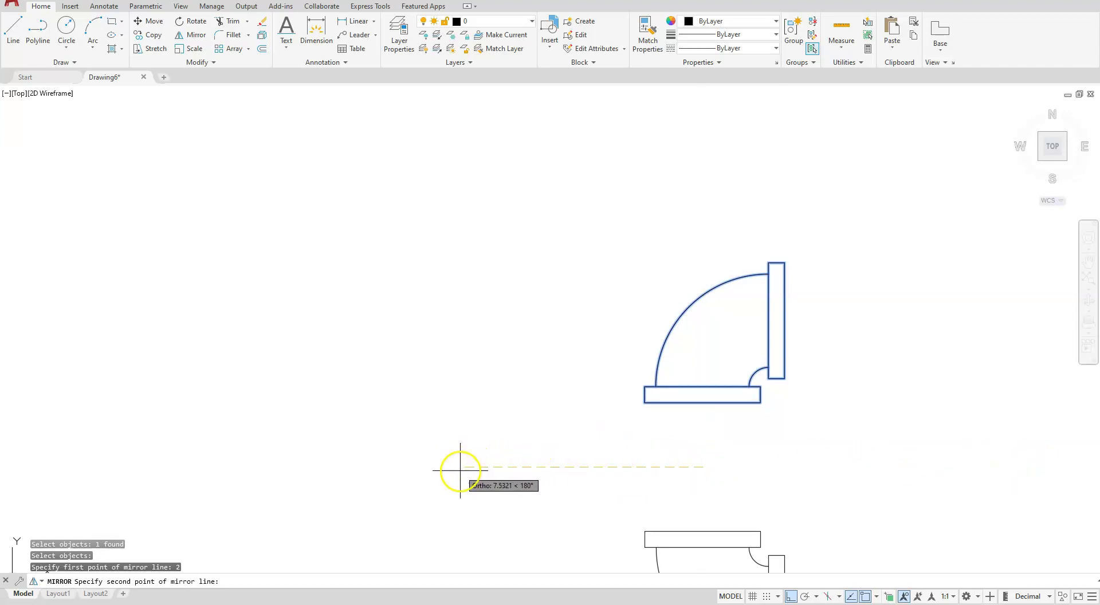
key("Return")
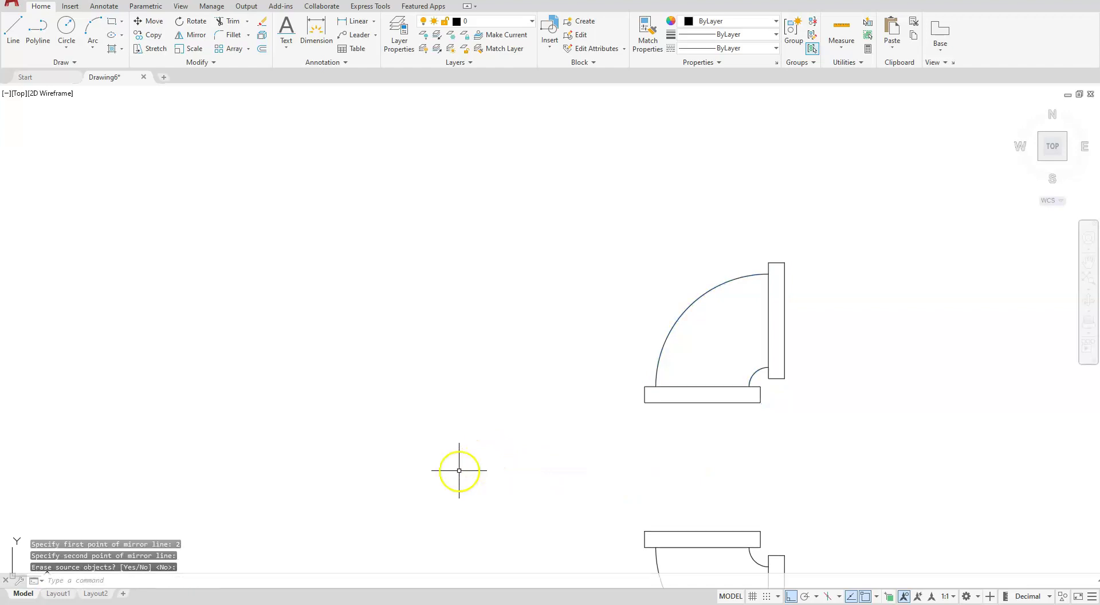
- Draw a vertical line between the facing horizontal flanges of the two elbows, aligned with the ends of their outer arcs
scroll(650, 509, "down", 3)
scroll(665, 505, "up", 4)
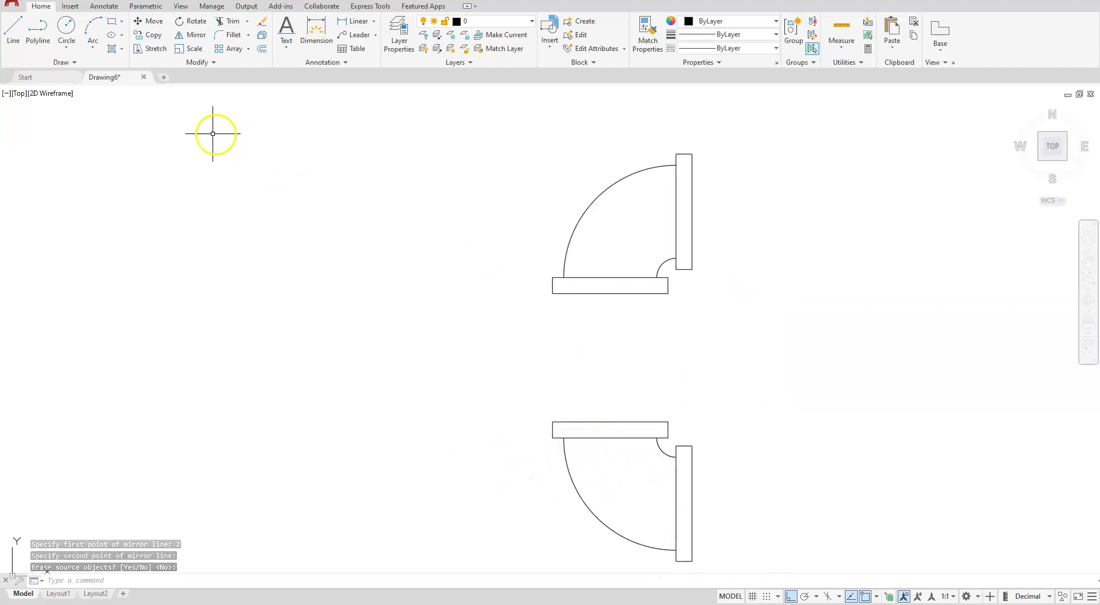
left_click(20, 32)
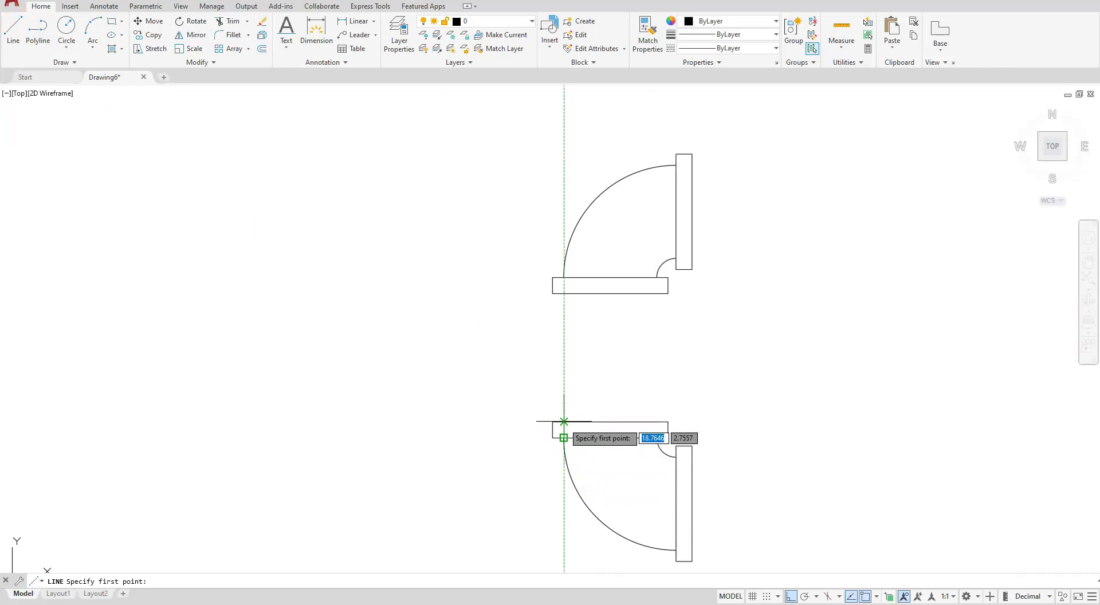
left_click(564, 421)
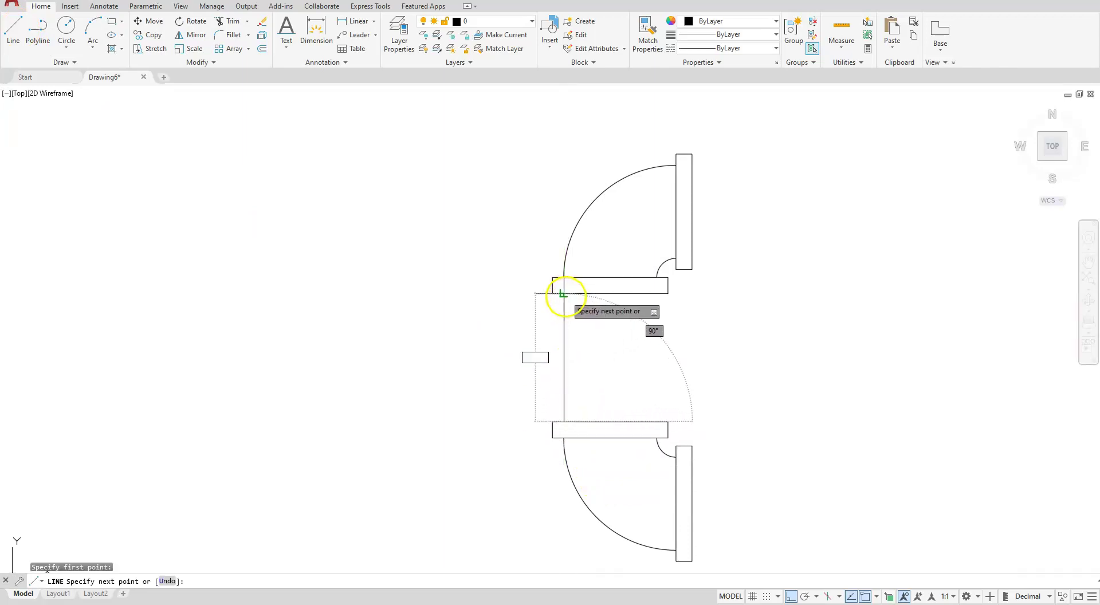
left_click(564, 294)
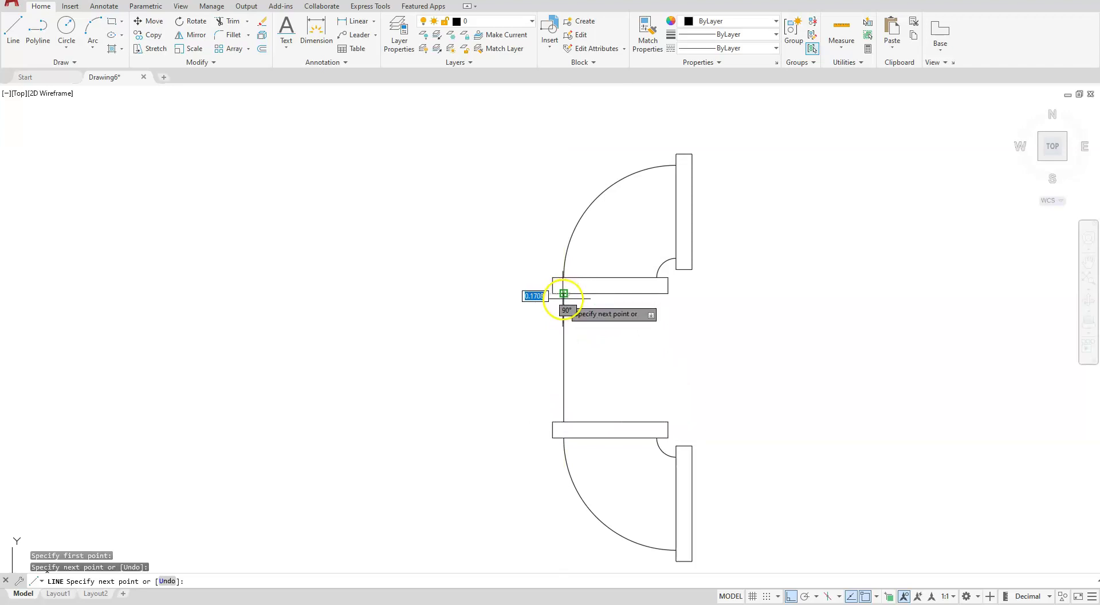
key("Escape")
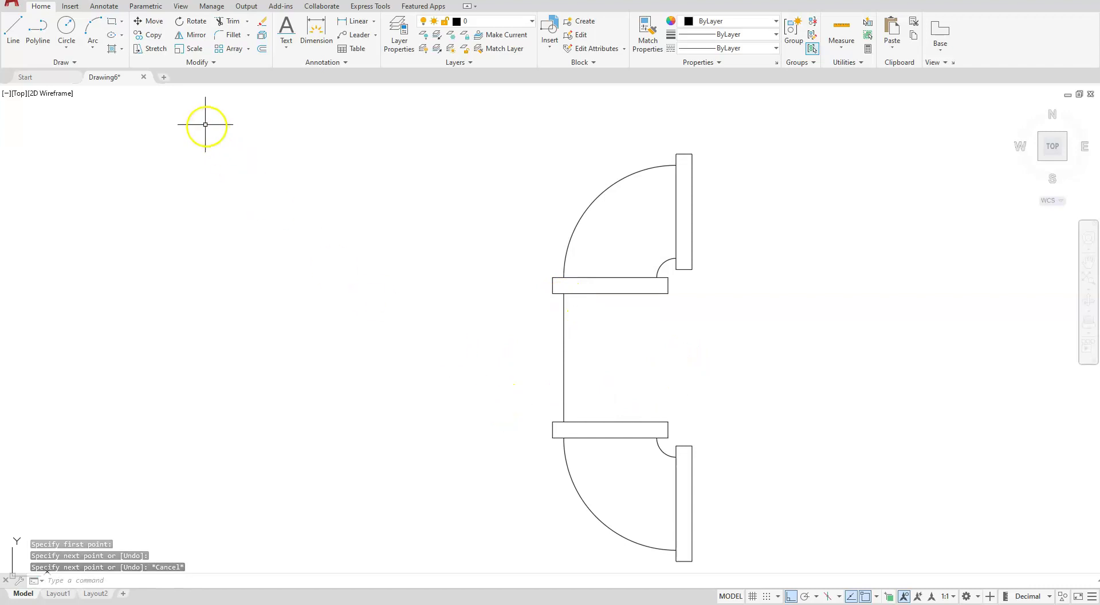
- Copy the vertical pipe line 2.9 units horizontally, from the lower elbow's outer arc end to its inner arc end
left_click(151, 35)
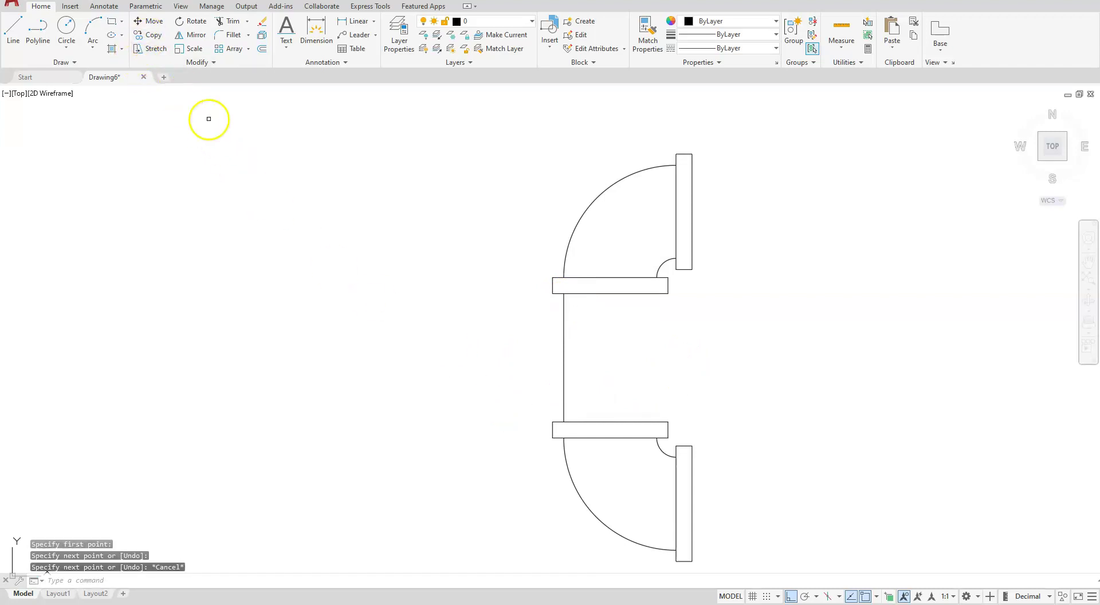
left_click(563, 404)
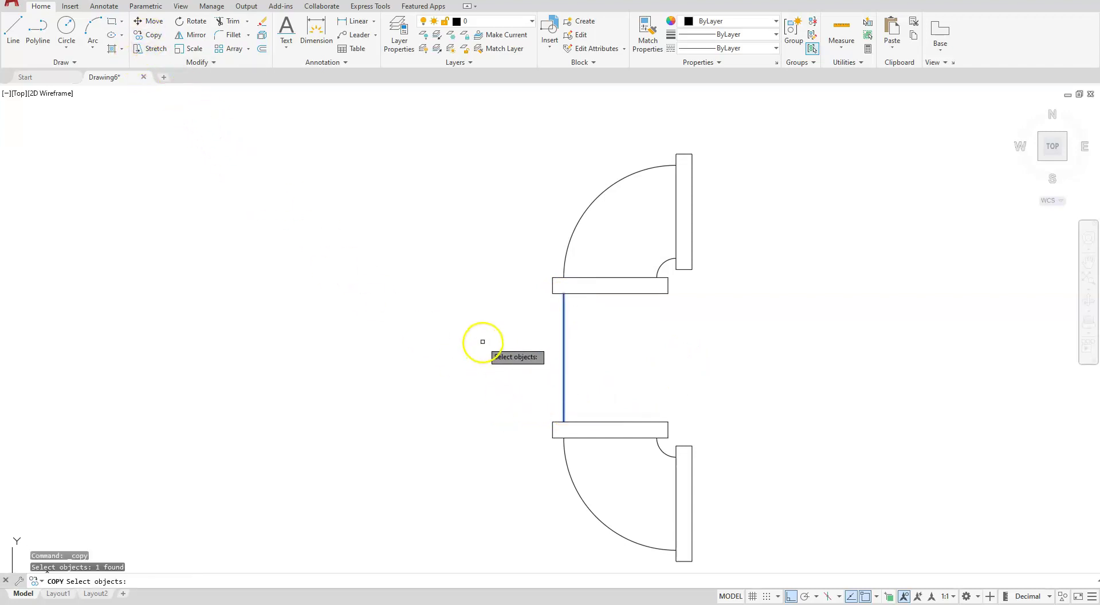
key("Return")
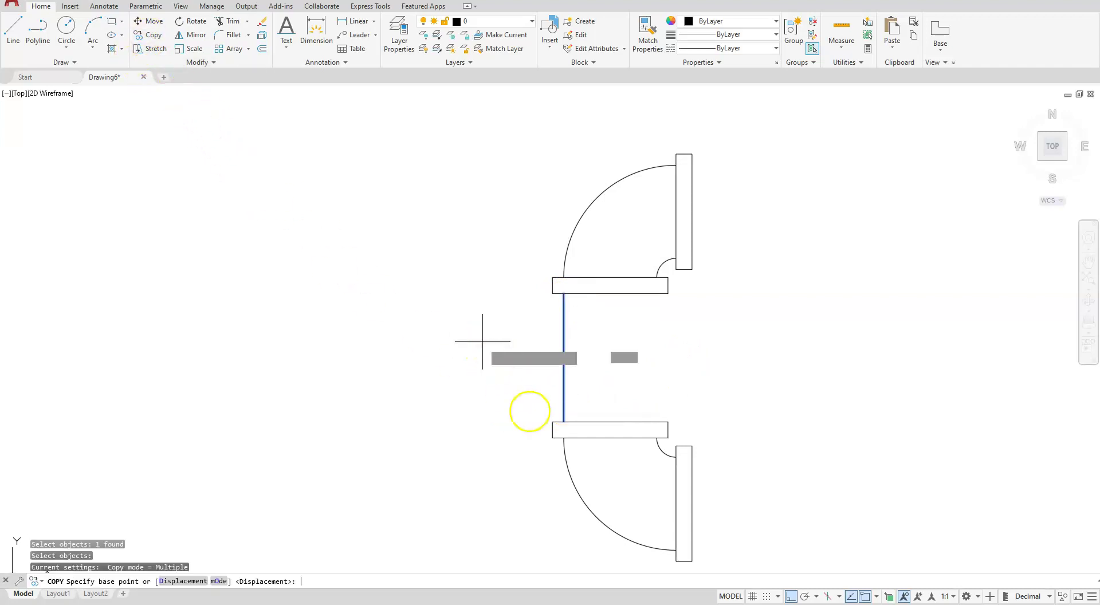
left_click(563, 437)
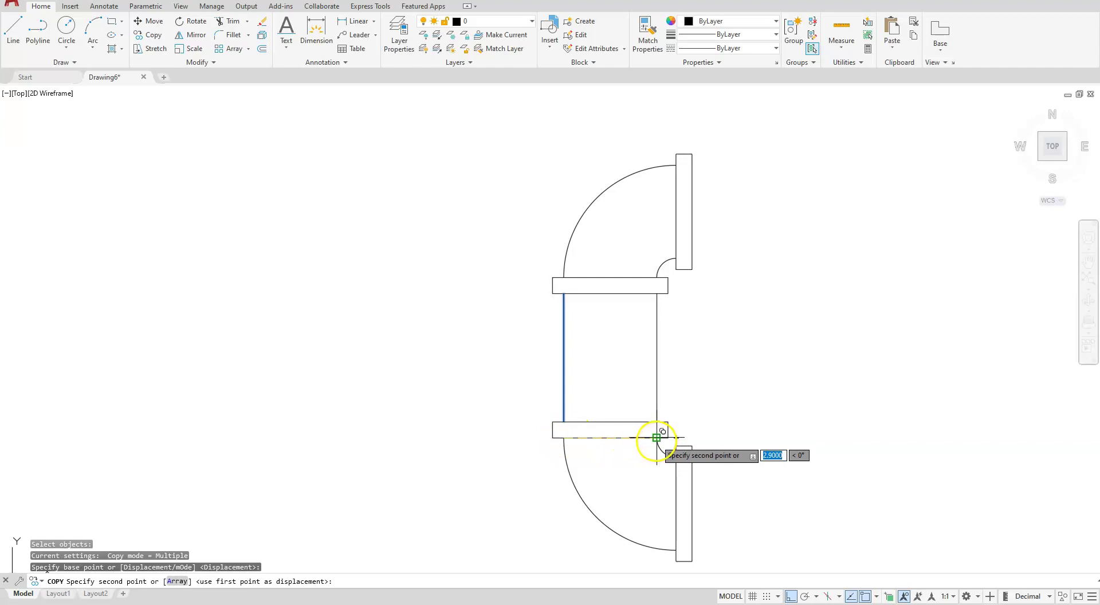
left_click(656, 437)
key("Return")
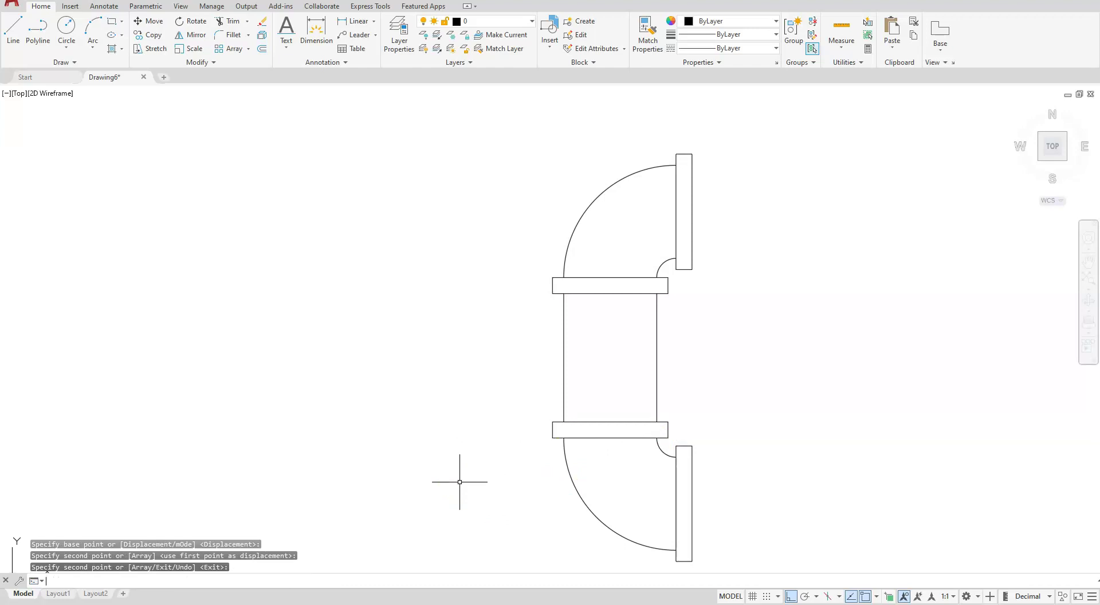
- Rotate a copy of the whole pipe assembly 180° about a point 5.5 units right of the upper vertical flange's outer midpoint
scroll(459, 482, "down", 3)
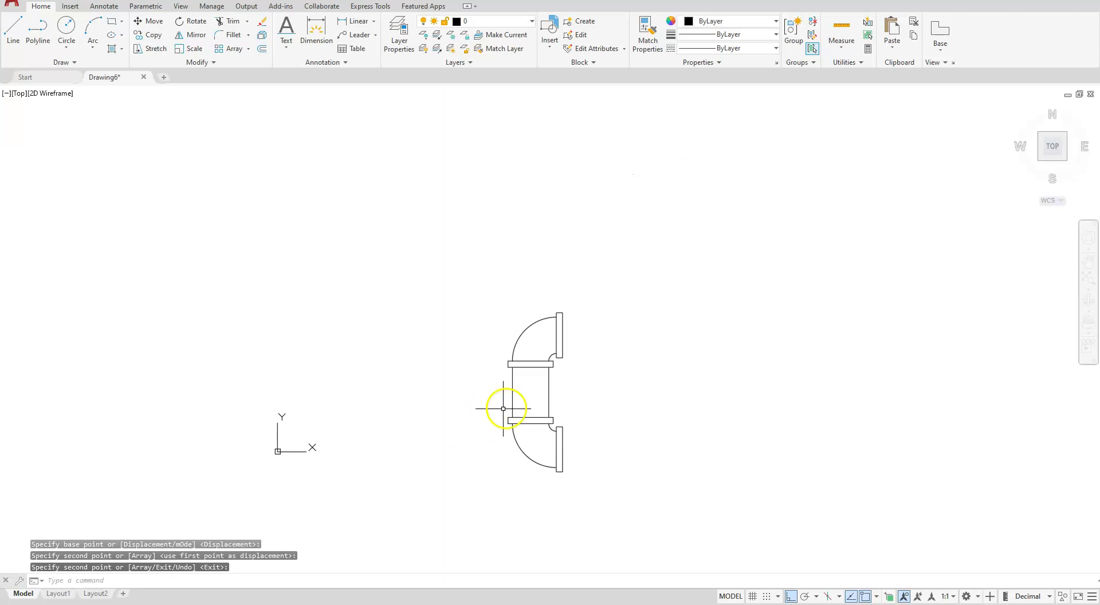
scroll(619, 339, "up", 2)
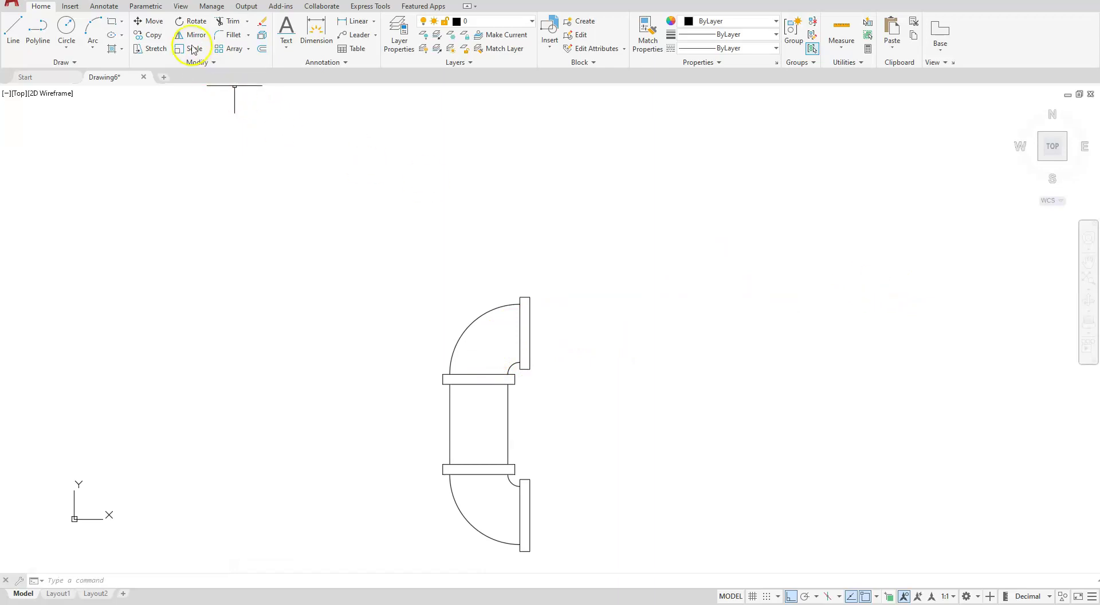
left_click(193, 26)
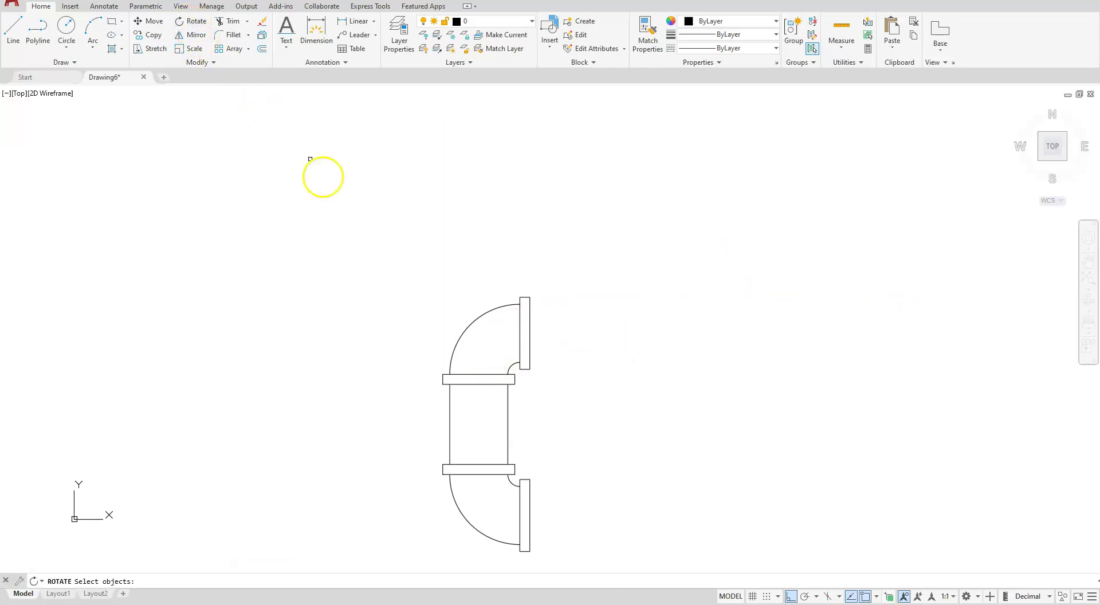
left_click(382, 250)
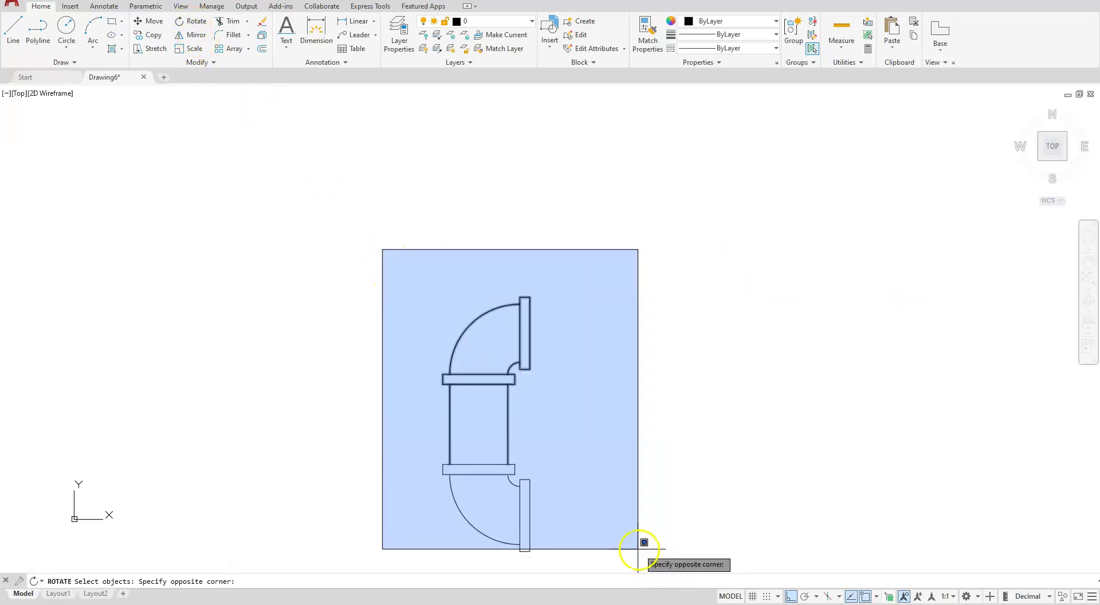
left_click(621, 560)
key("Return")
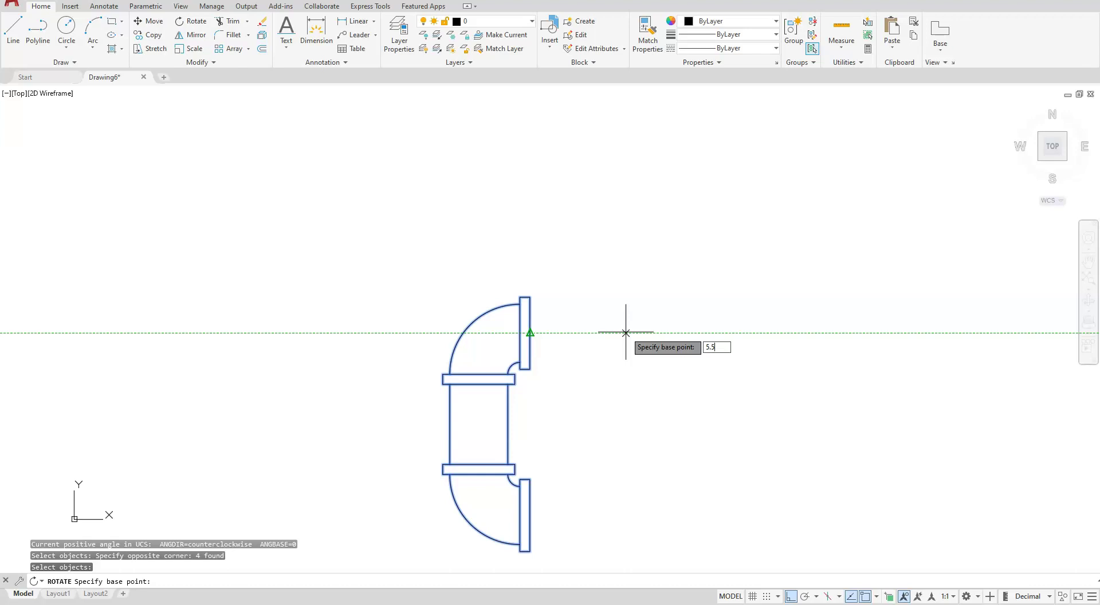
key("Return")
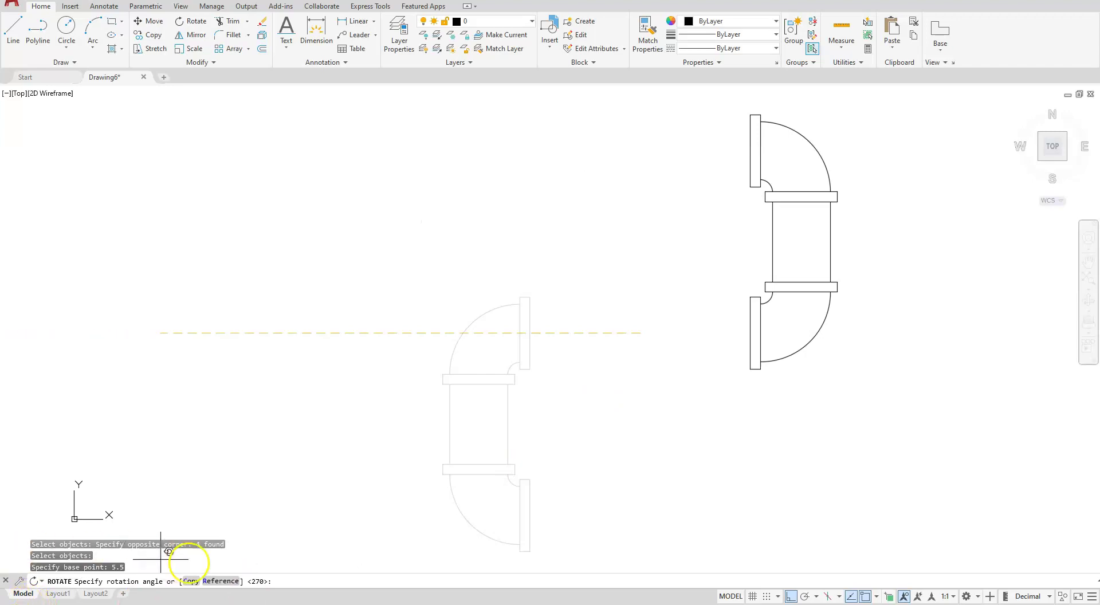
left_click(192, 581)
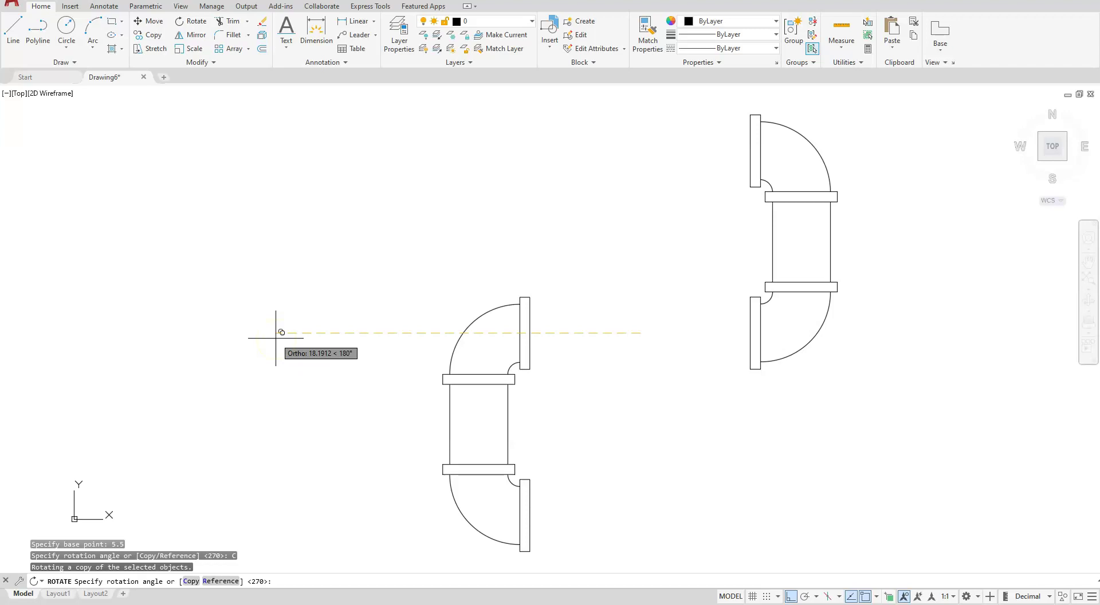
key("Return")
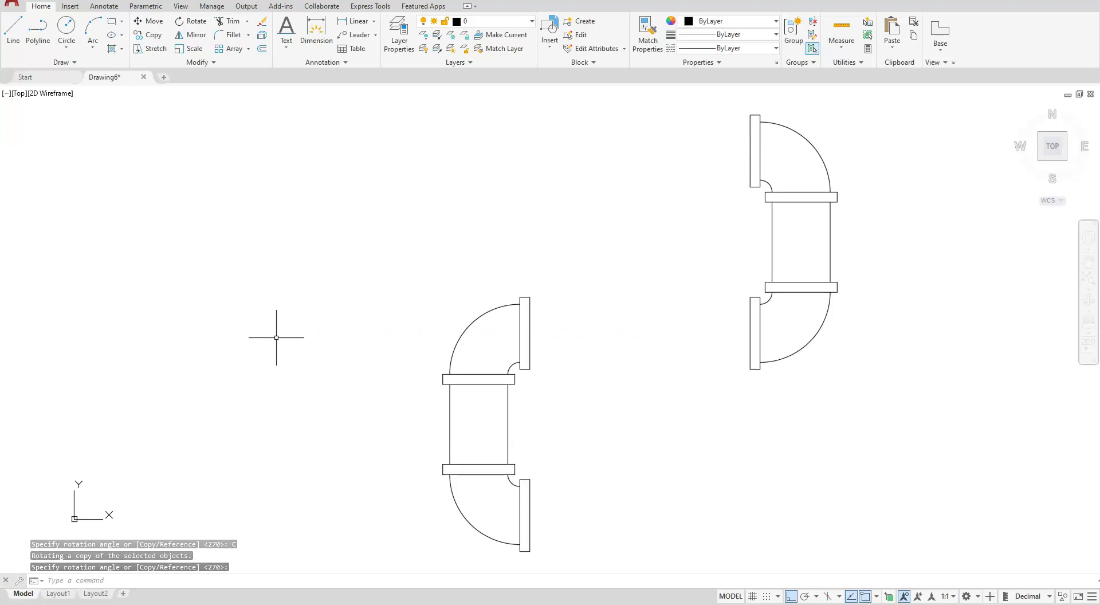
- Draw the lower horizontal pipe line between the facing vertical flanges of the two assemblies, aligned with the left elbow's inner arc end
middle_click_drag(439, 436, 548, 517)
scroll(562, 472, "up", 5)
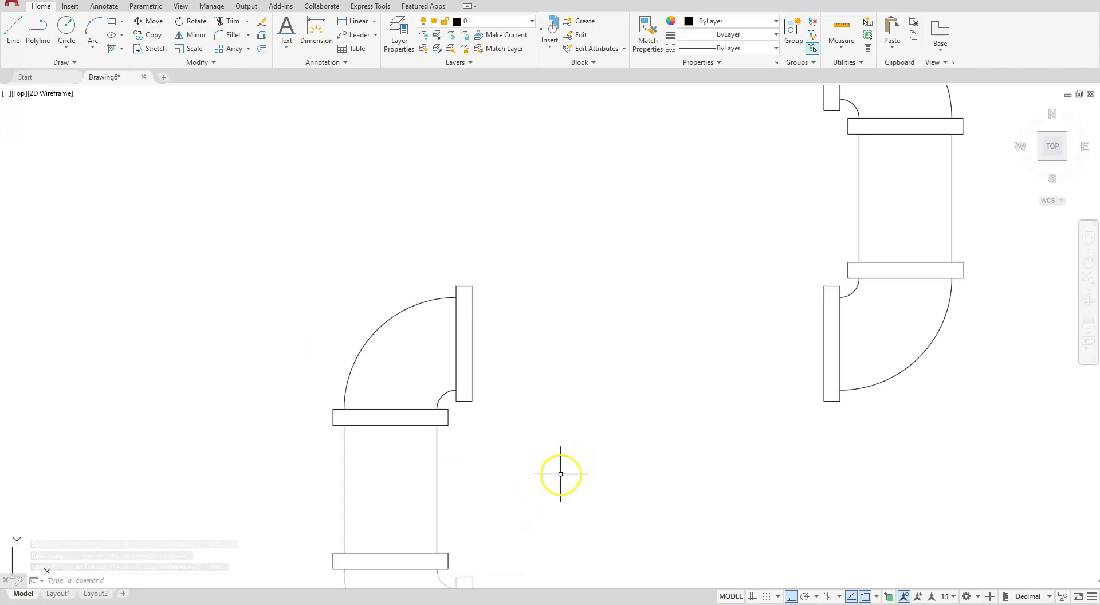
scroll(562, 468, "down", 3)
left_click(16, 91)
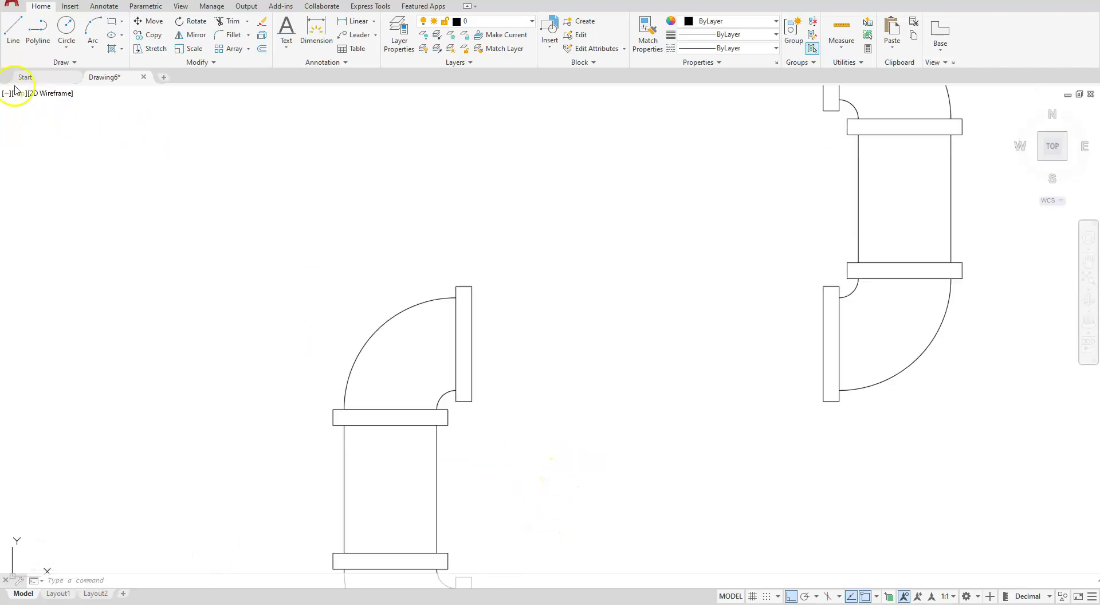
left_click(19, 27)
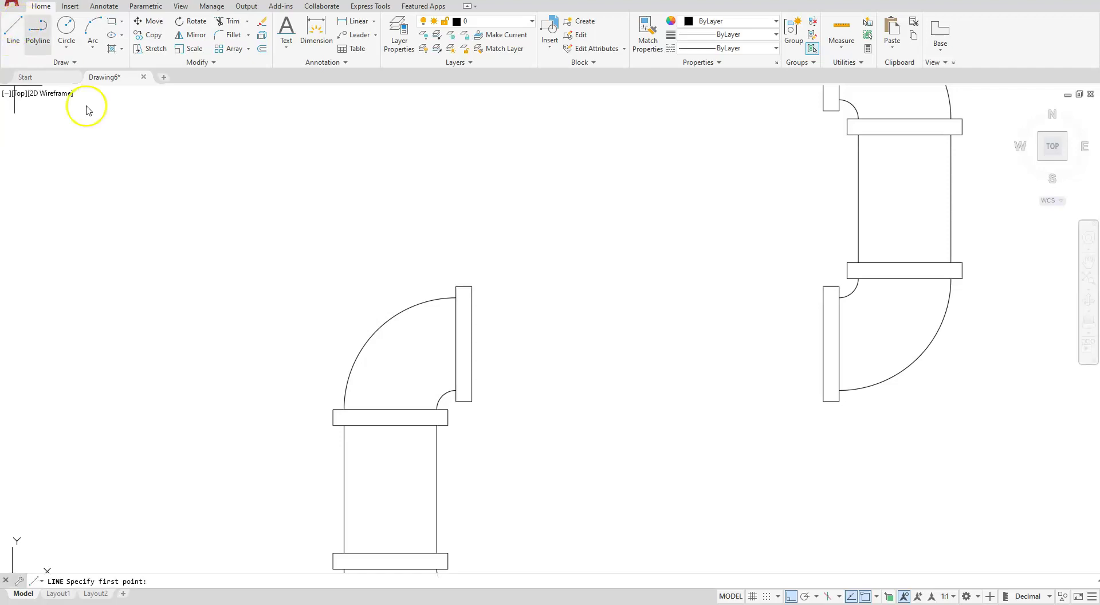
left_click(471, 390)
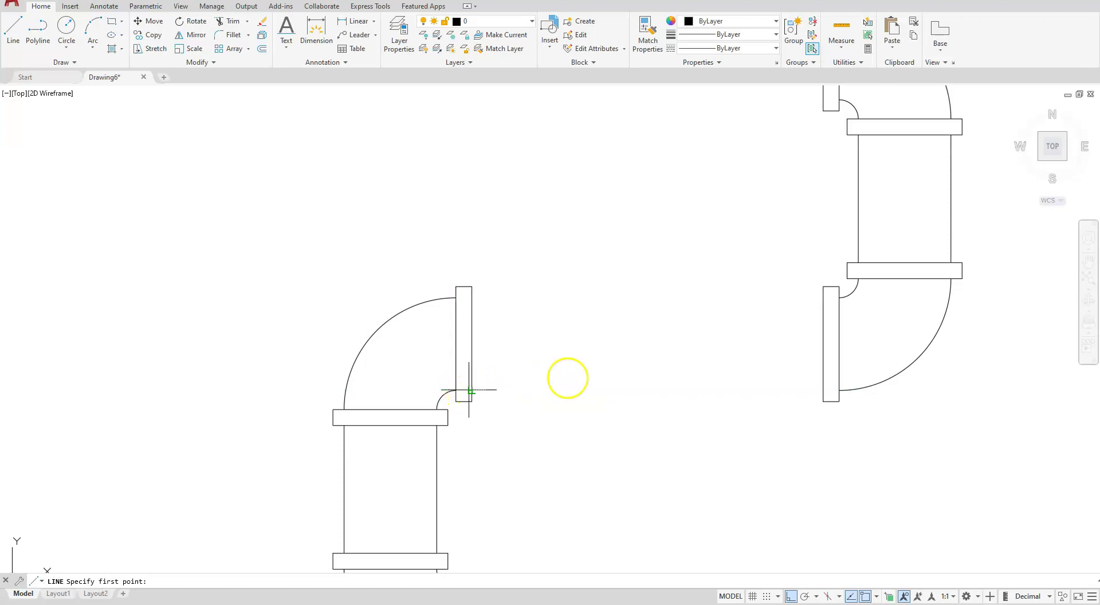
left_click(823, 390)
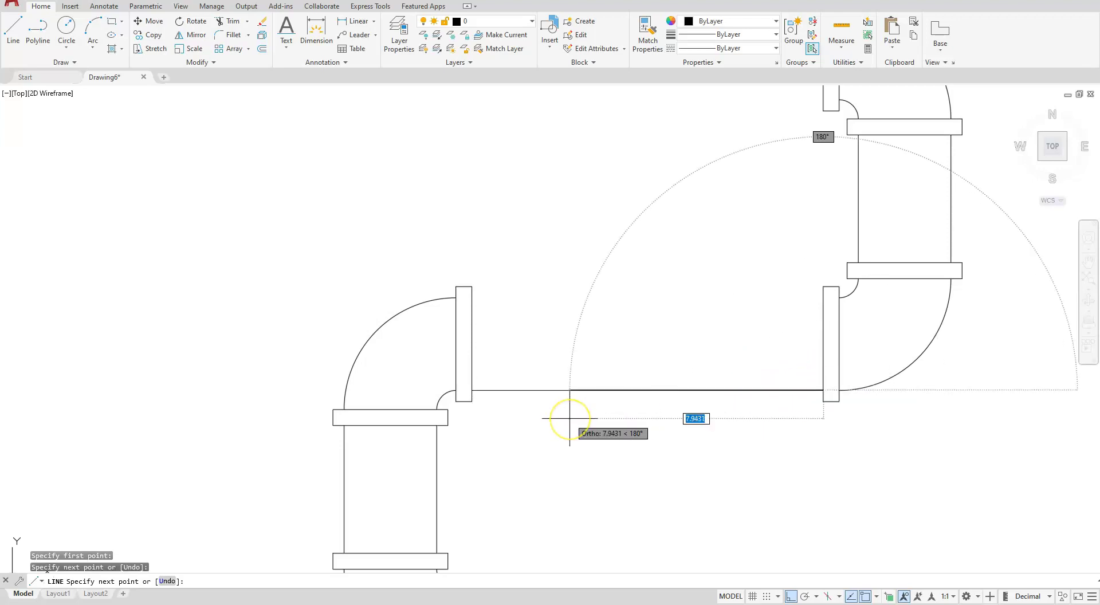
key("Return")
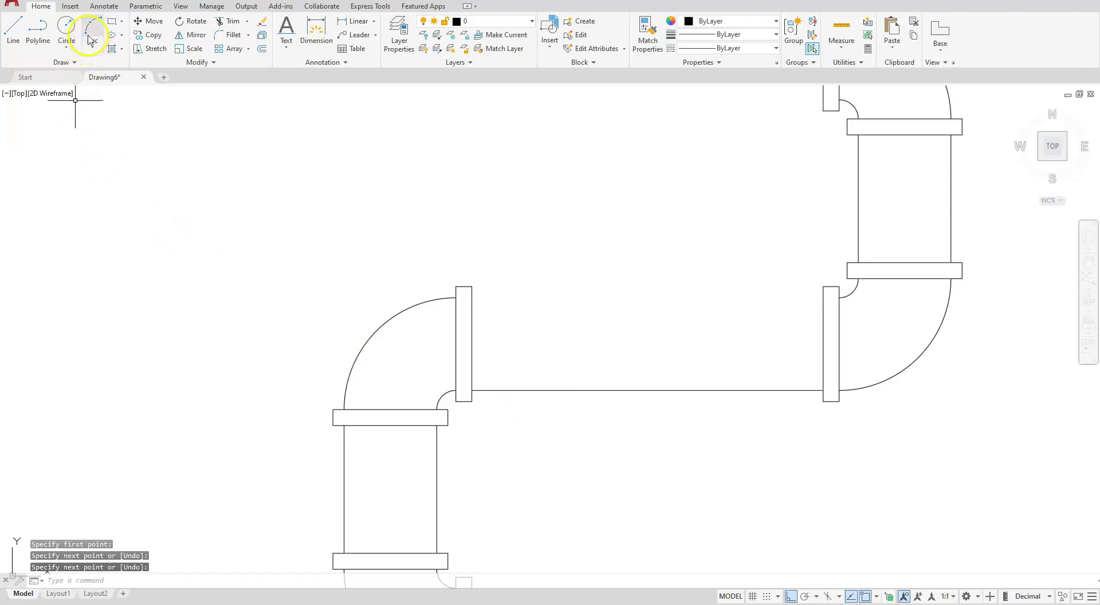
- Draw the upper horizontal pipe line between the facing vertical flanges, aligned with the left elbow's outer arc end
left_click(13, 28)
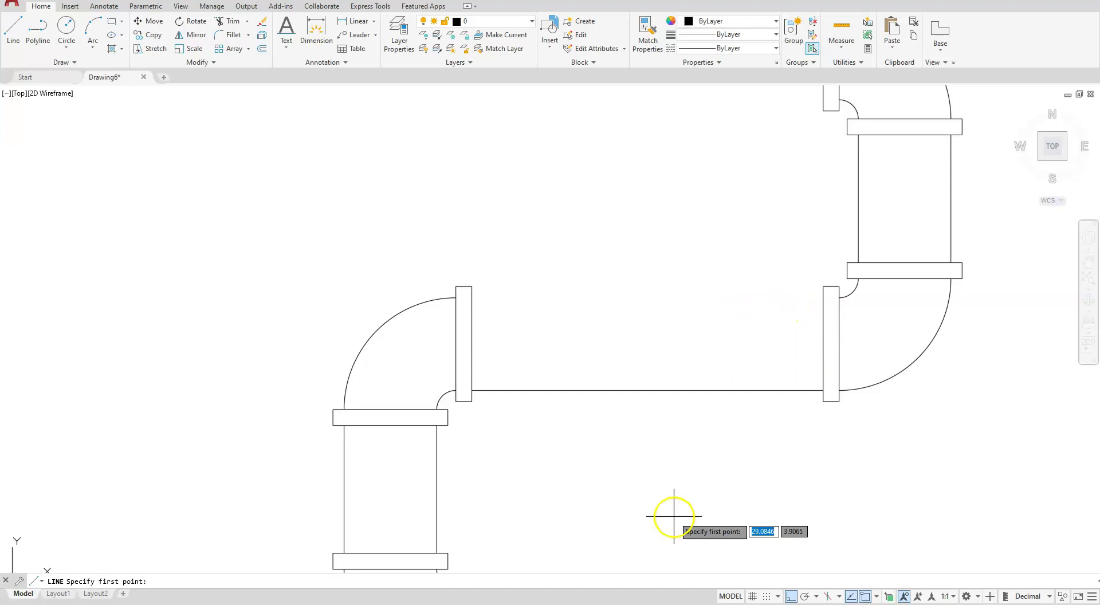
scroll(692, 422, "up", 2)
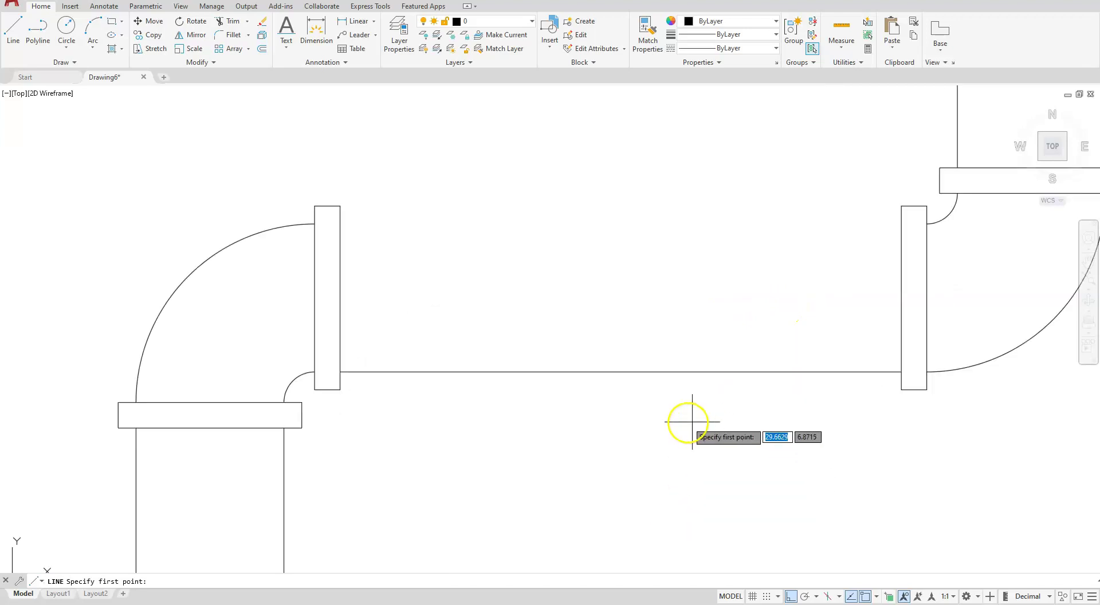
left_click(341, 224)
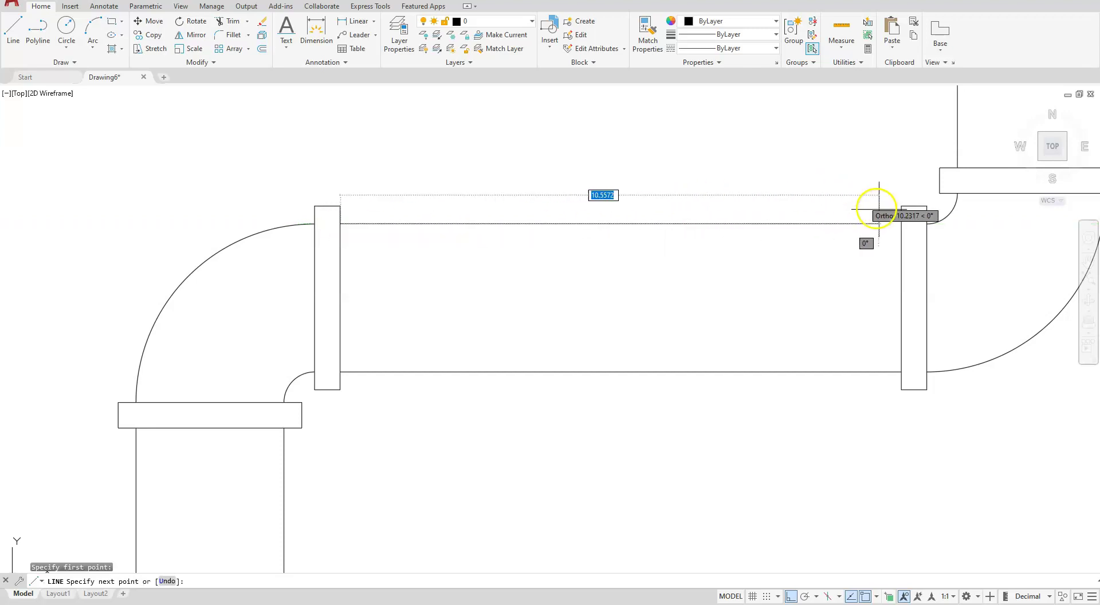
left_click(902, 224)
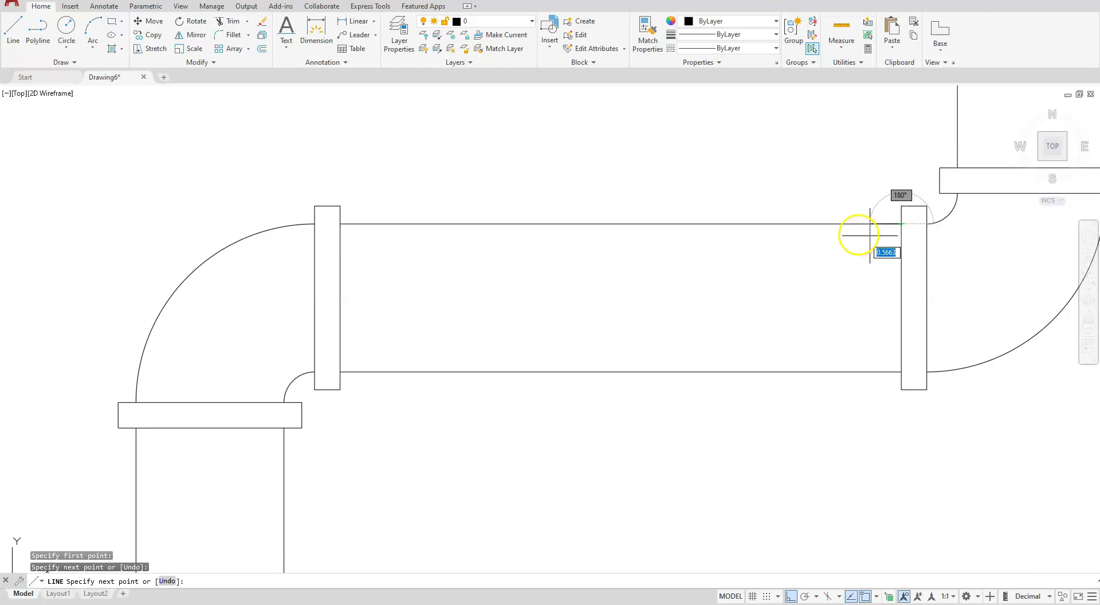
key("Escape")
scroll(856, 232, "down", 6)
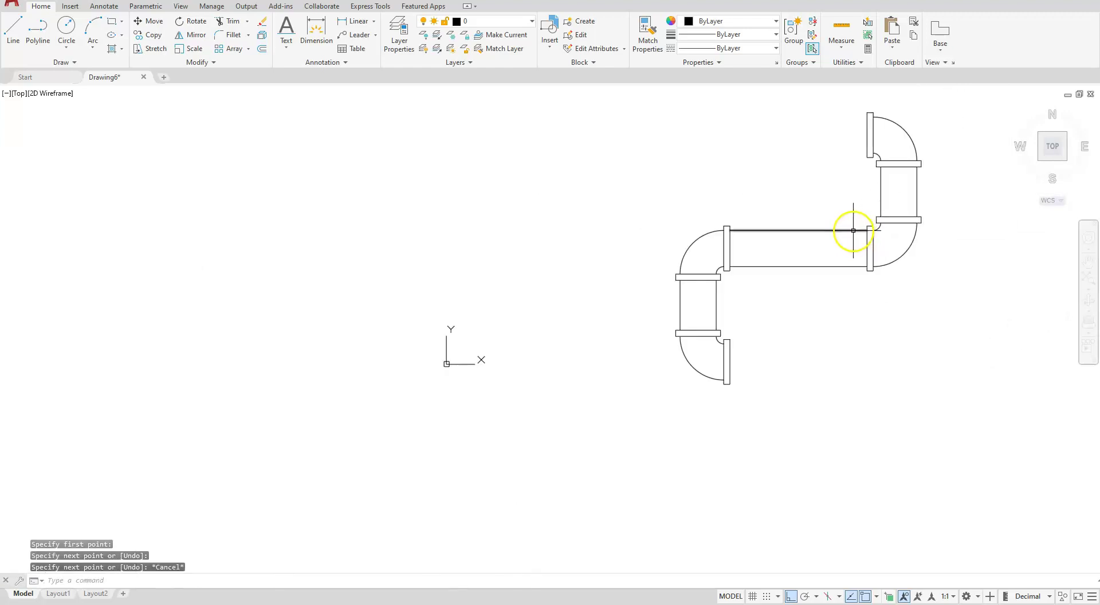
- Copy the elbow at the left end of the horizontal pipe horizontally into the empty space right of the assembly
mouse_move(808, 265)
middle_mouse_down()
mouse_move(656, 381)
mouse_move(425, 416)
middle_mouse_up()
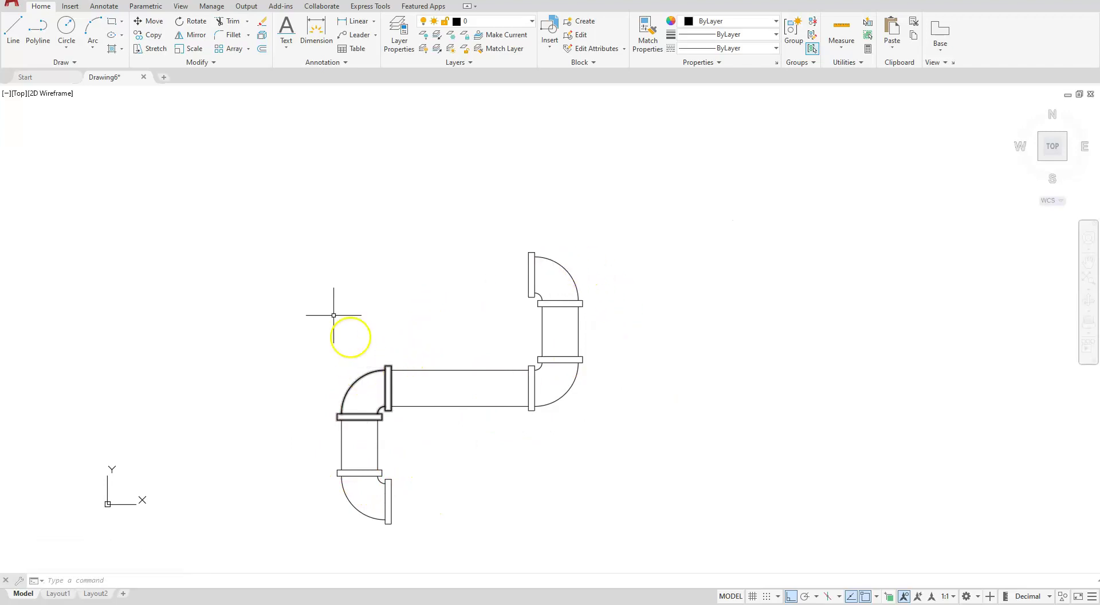
left_click(153, 35)
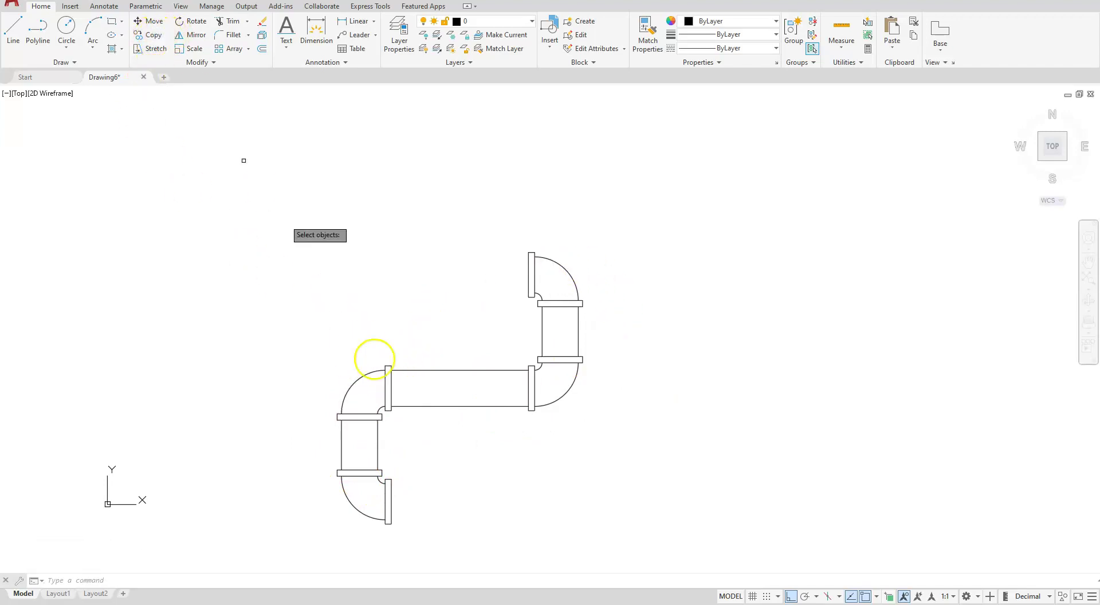
left_click(367, 374)
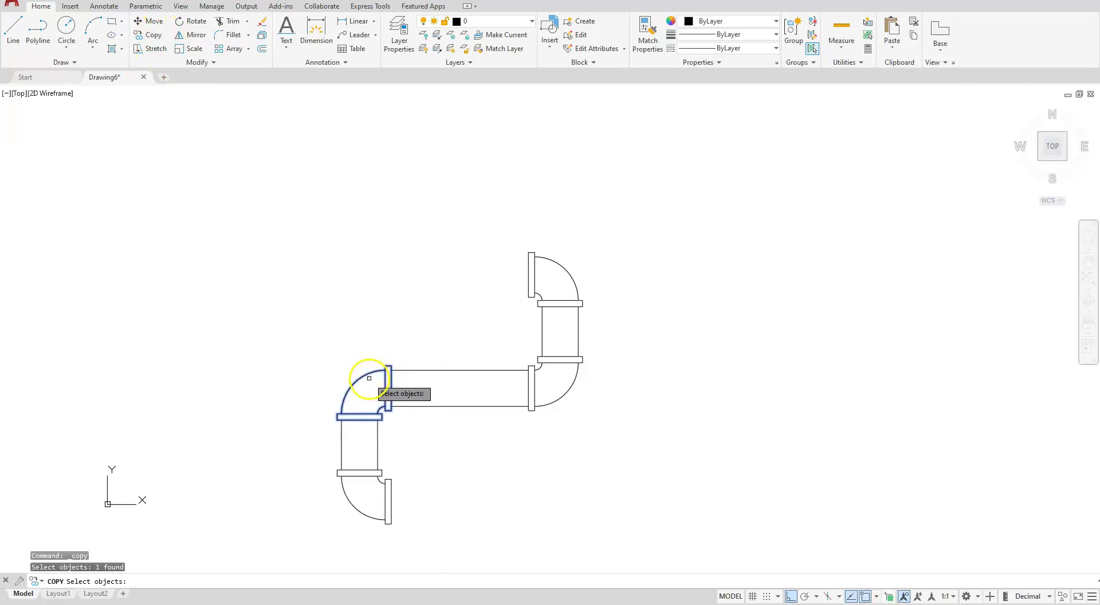
key("Return")
left_click(269, 356)
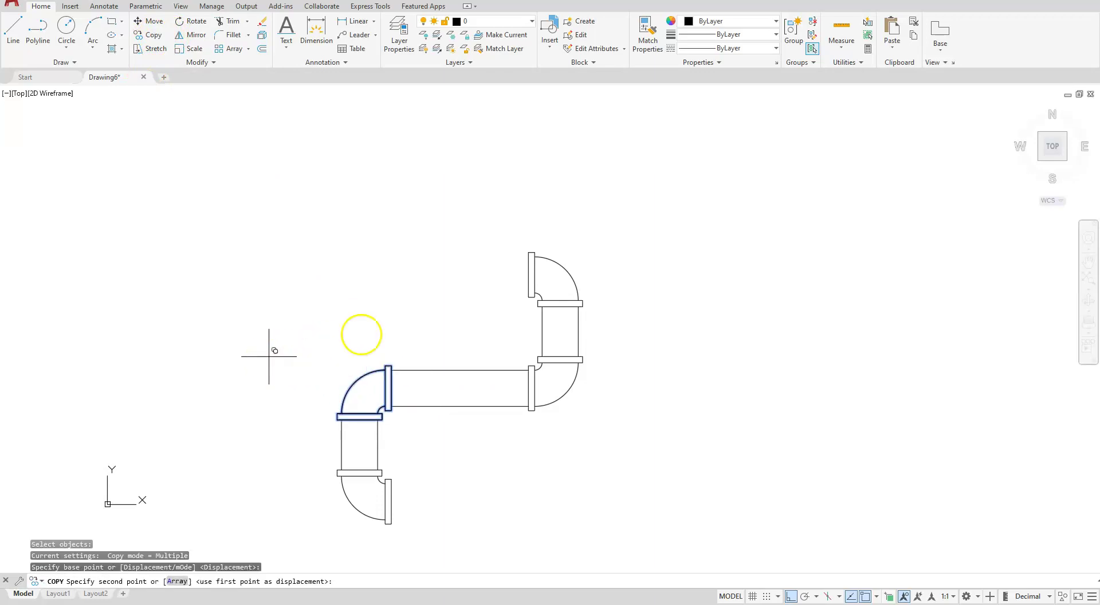
left_click(594, 202)
key("Escape")
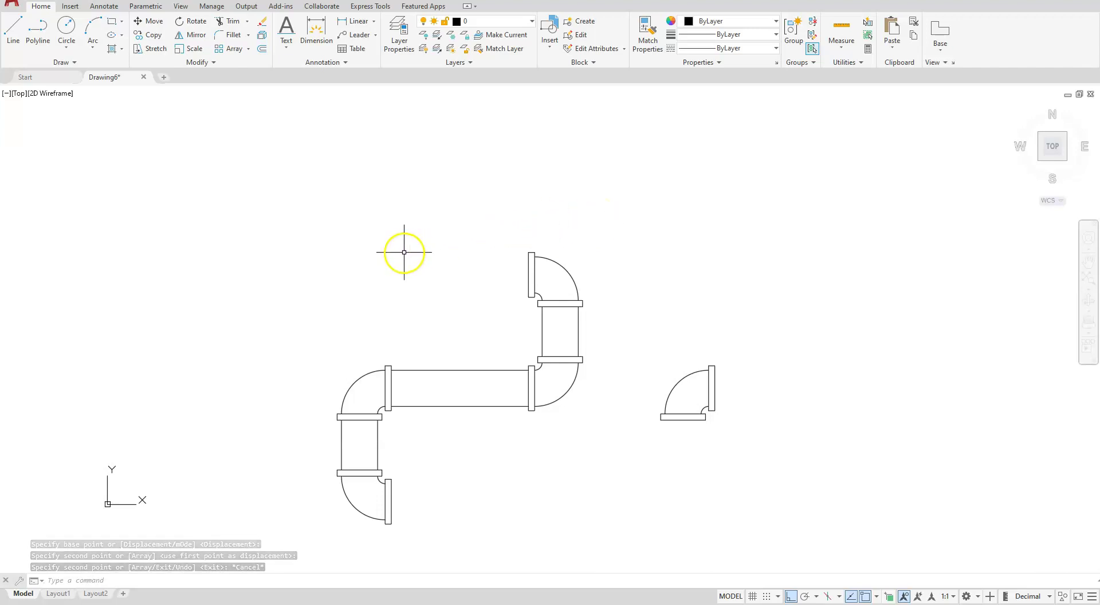
- Load B SIZE-MAL.dwg from the Class 1 folder as the block library and turn off the insertion point option
left_click(71, 7)
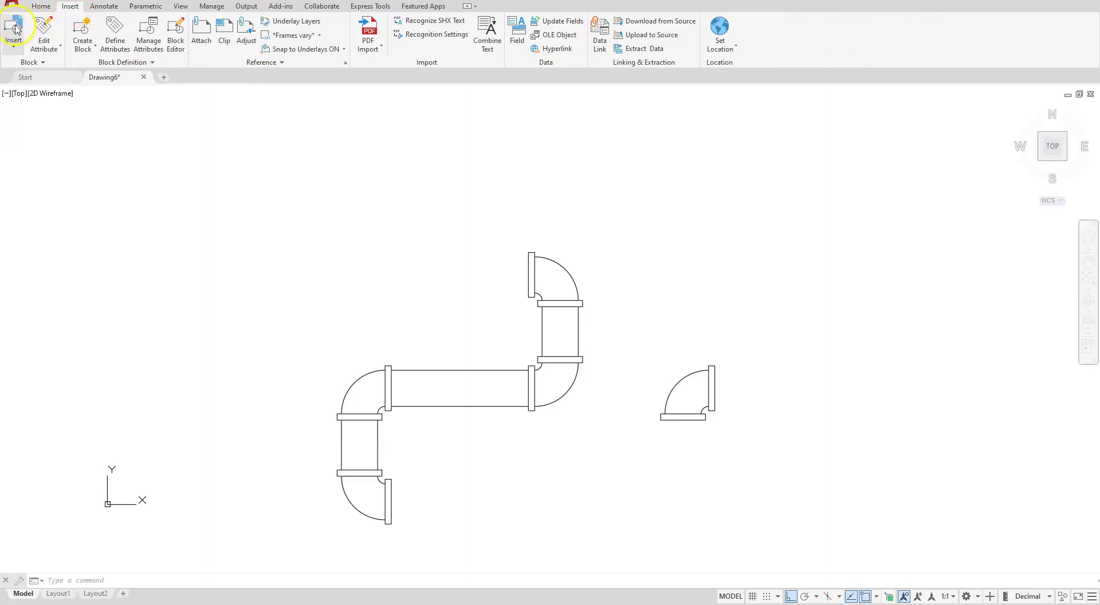
left_click(26, 43)
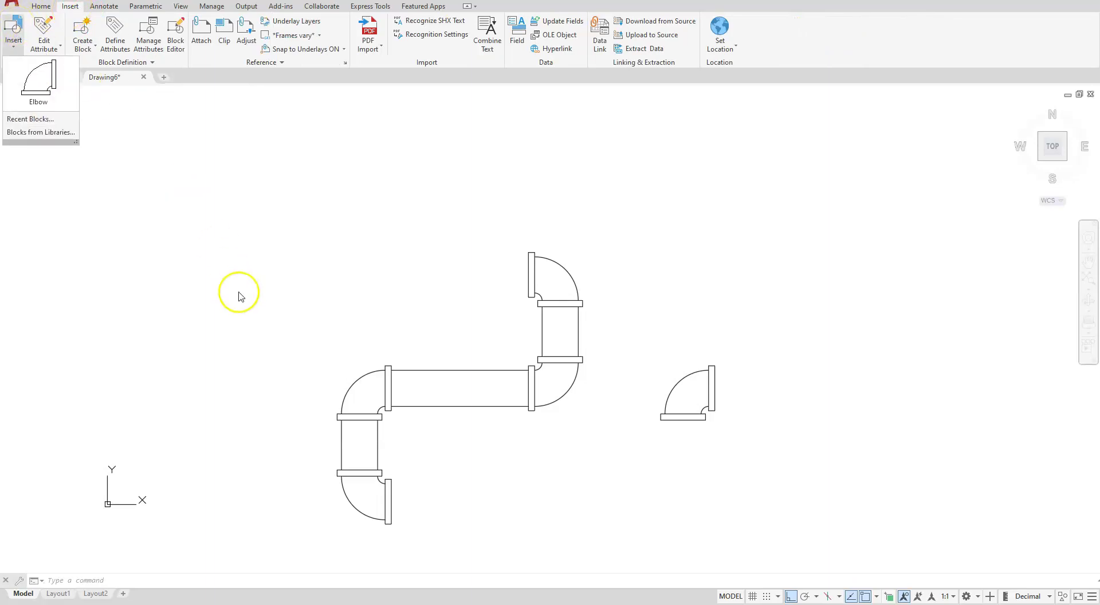
left_click(32, 131)
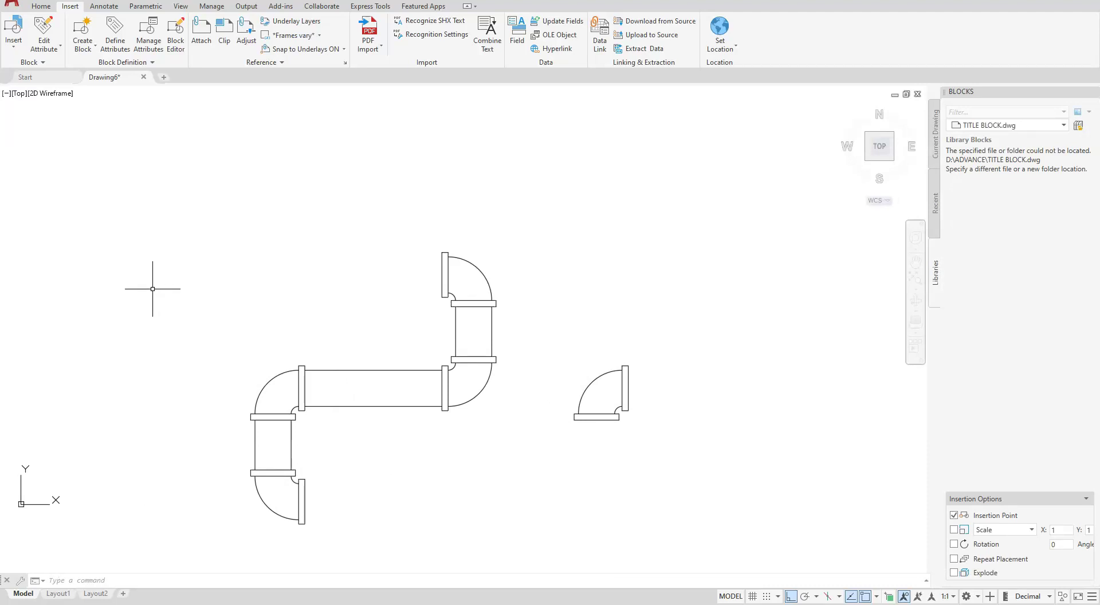
left_click(1079, 126)
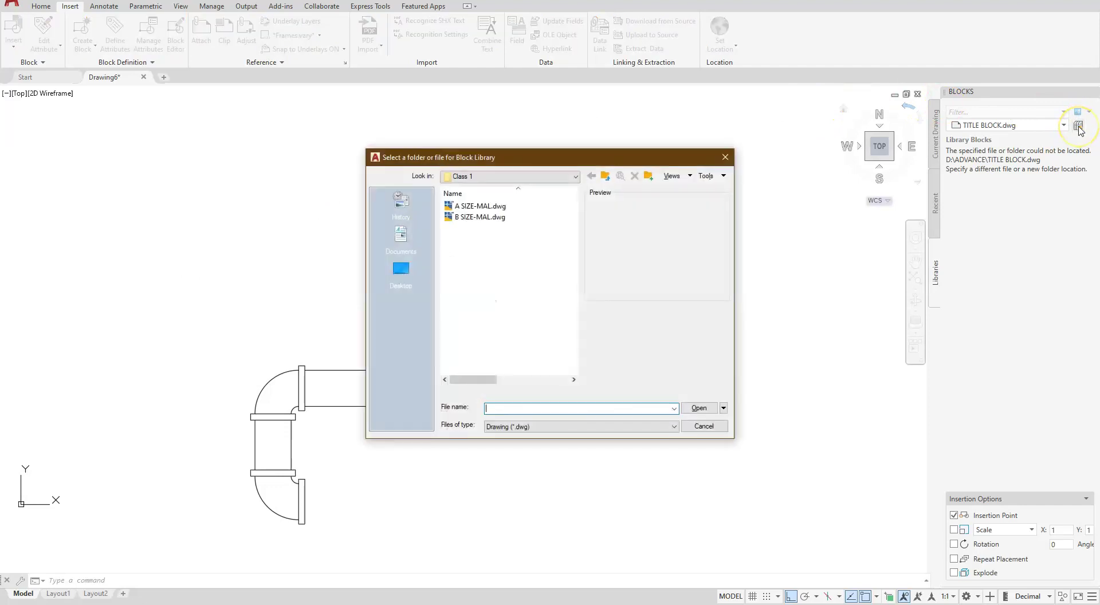
left_click(478, 217)
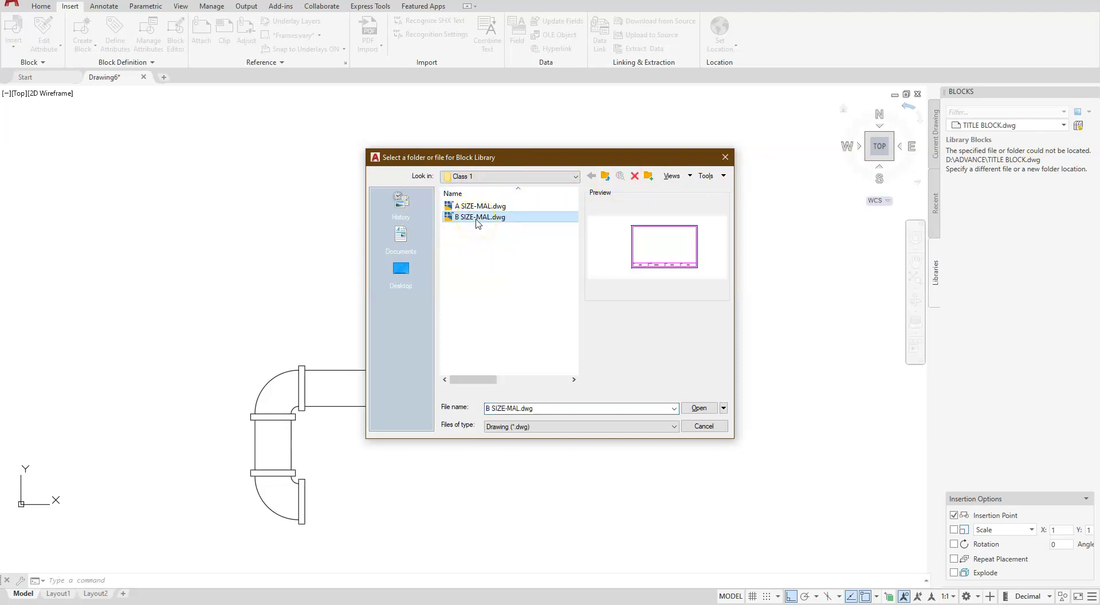
left_click(697, 408)
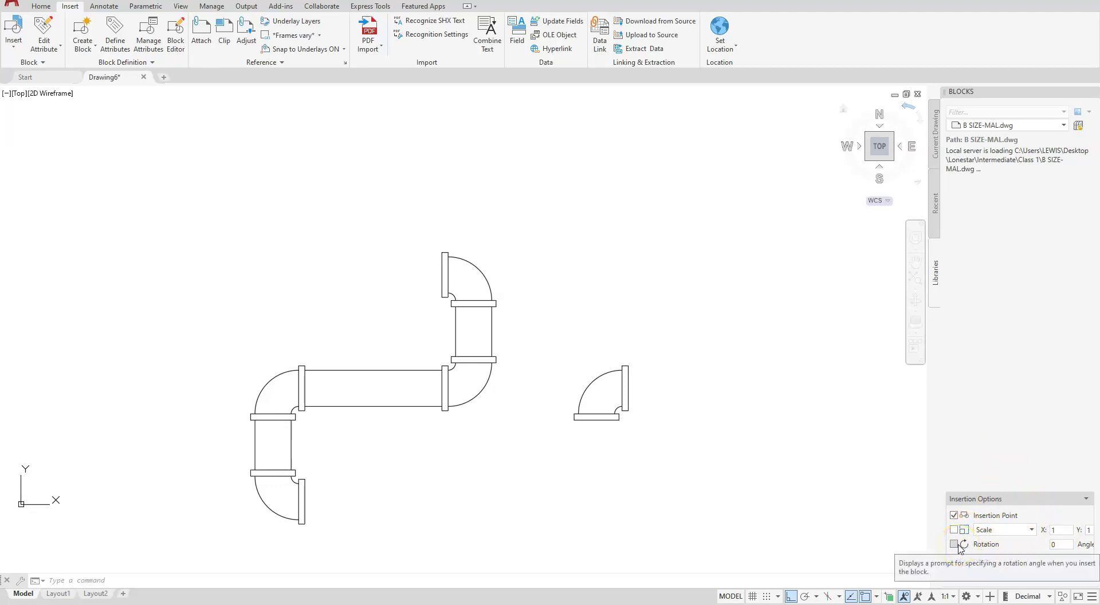
left_click(954, 516)
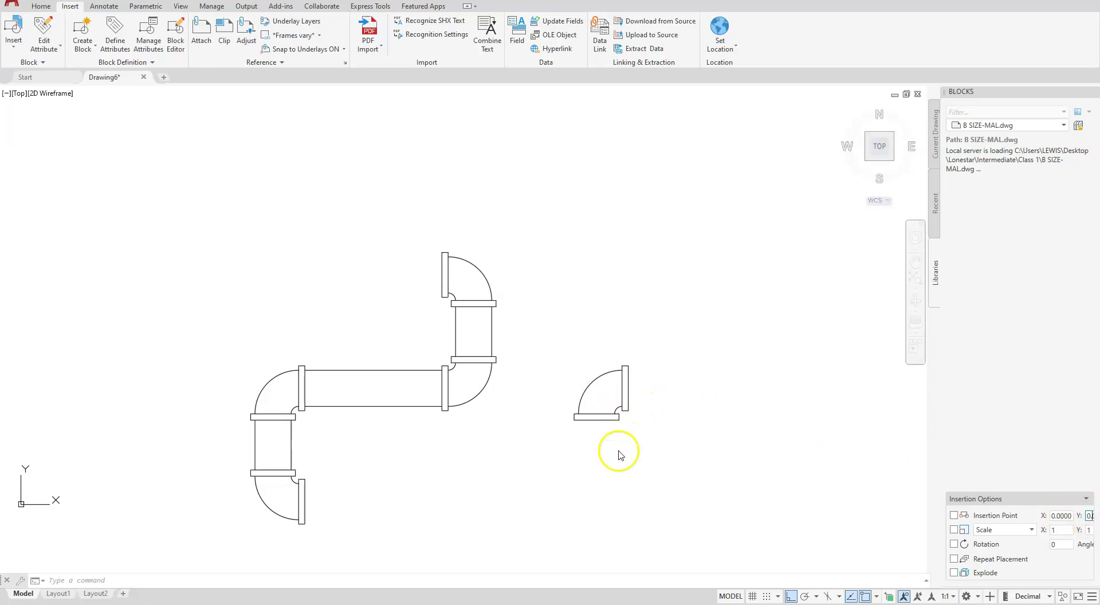
left_click(702, 416)
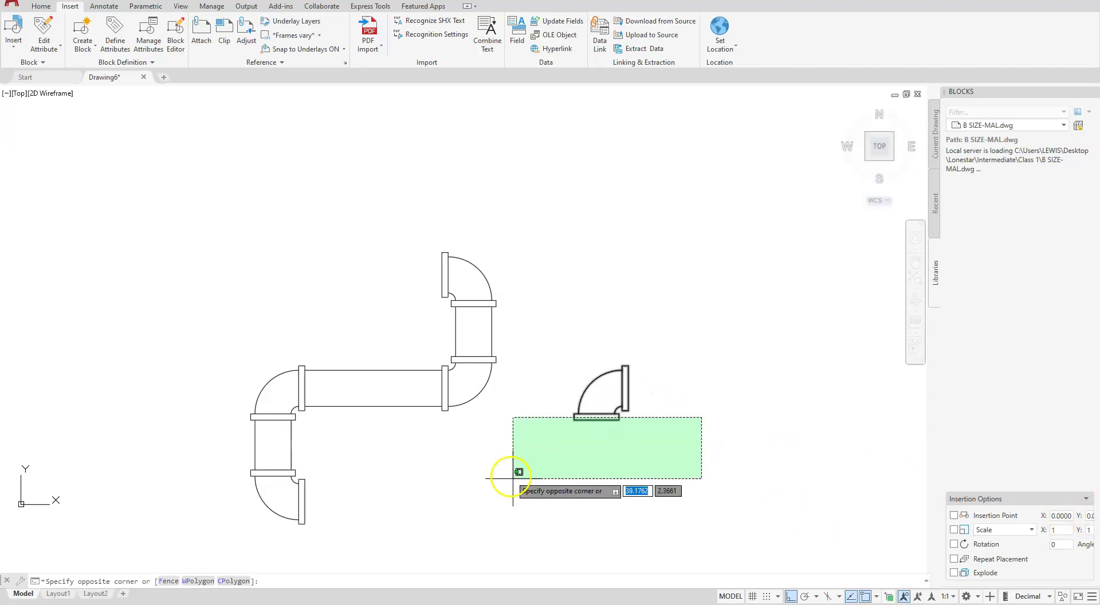
left_click(617, 481)
key("Escape")
key("Escape")
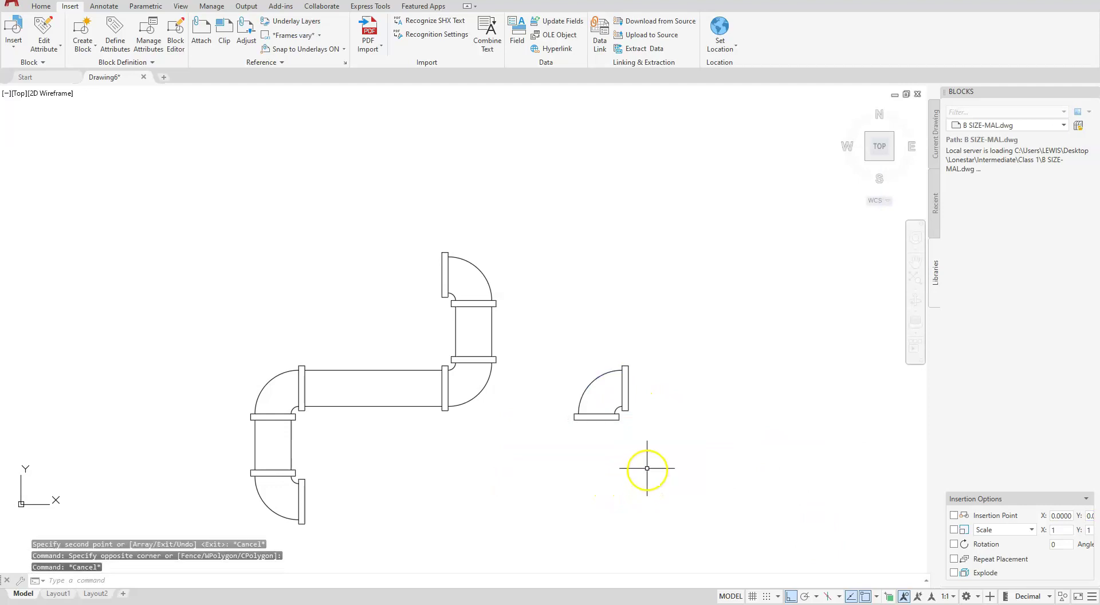
- Reload B SIZE-MAL.dwg from the Class 1 folder as the block library
left_click(1080, 124)
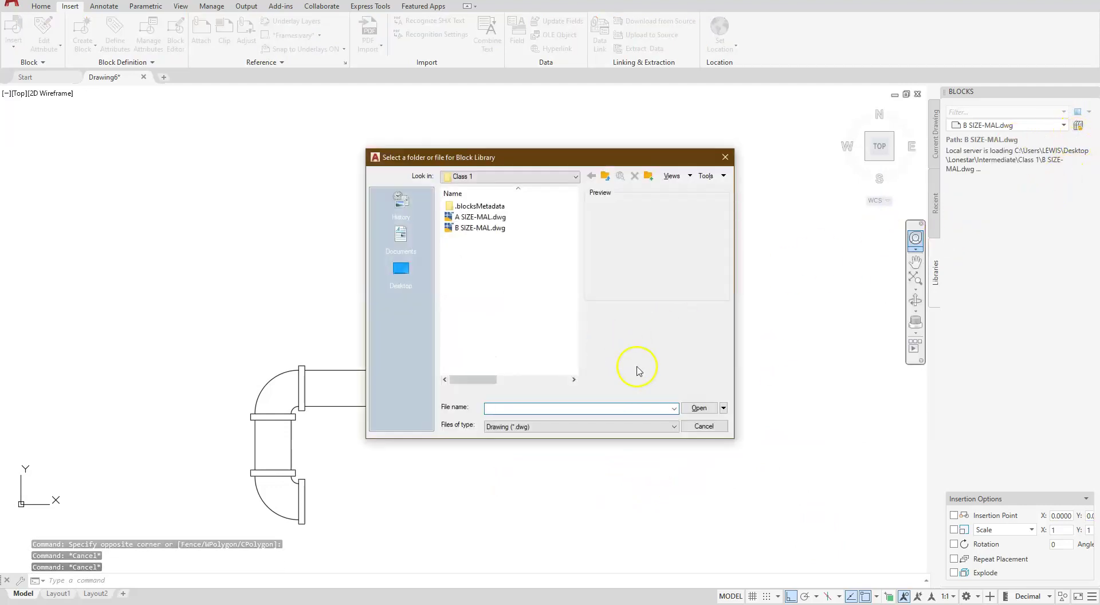
left_click(467, 228)
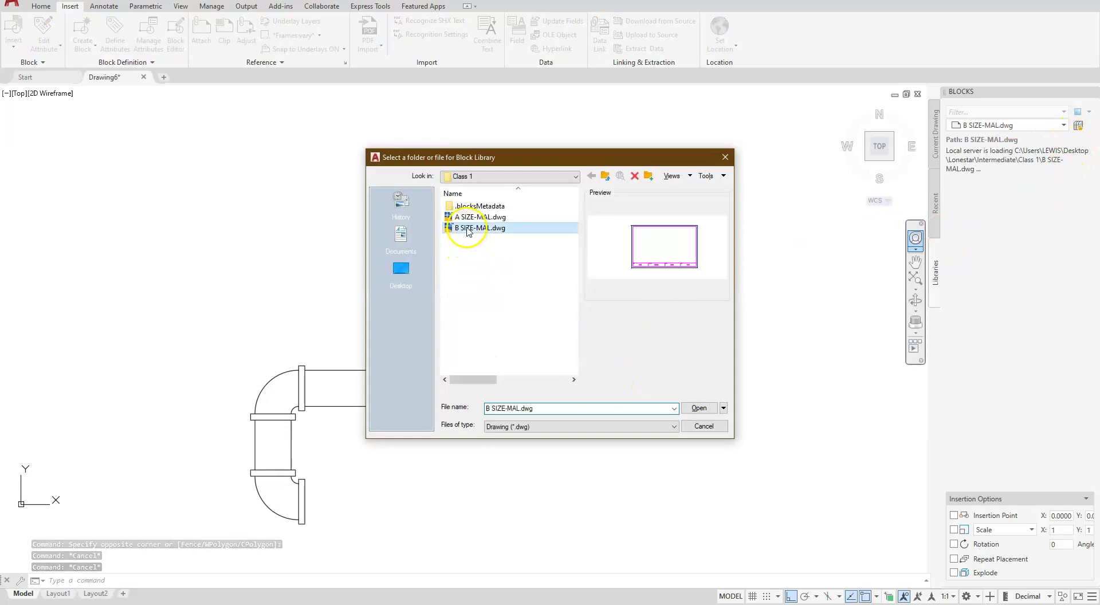
left_click(697, 409)
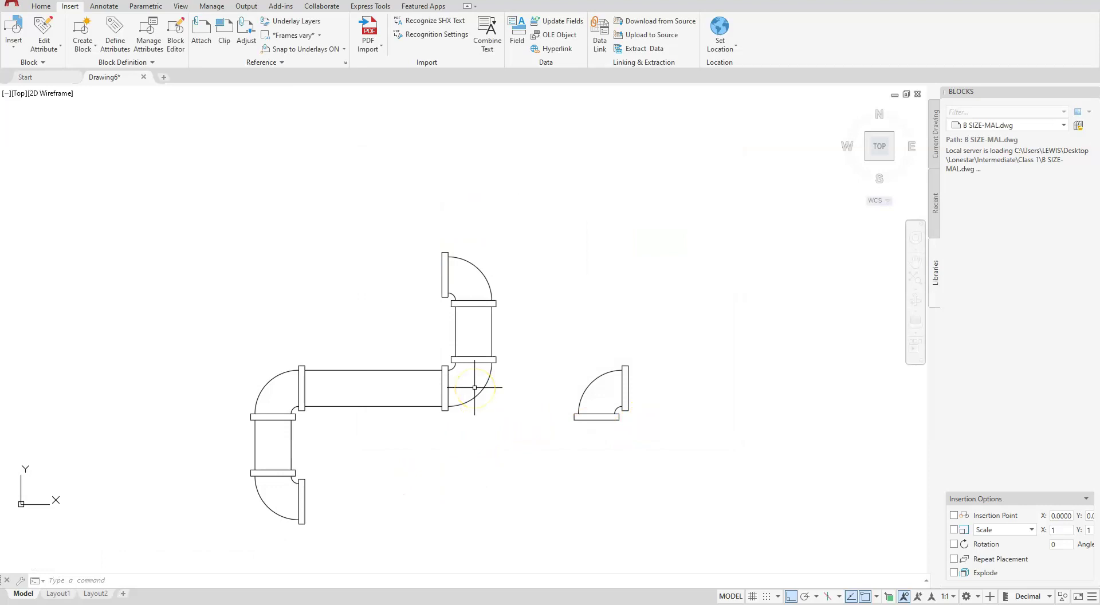
type("co")
key("Return")
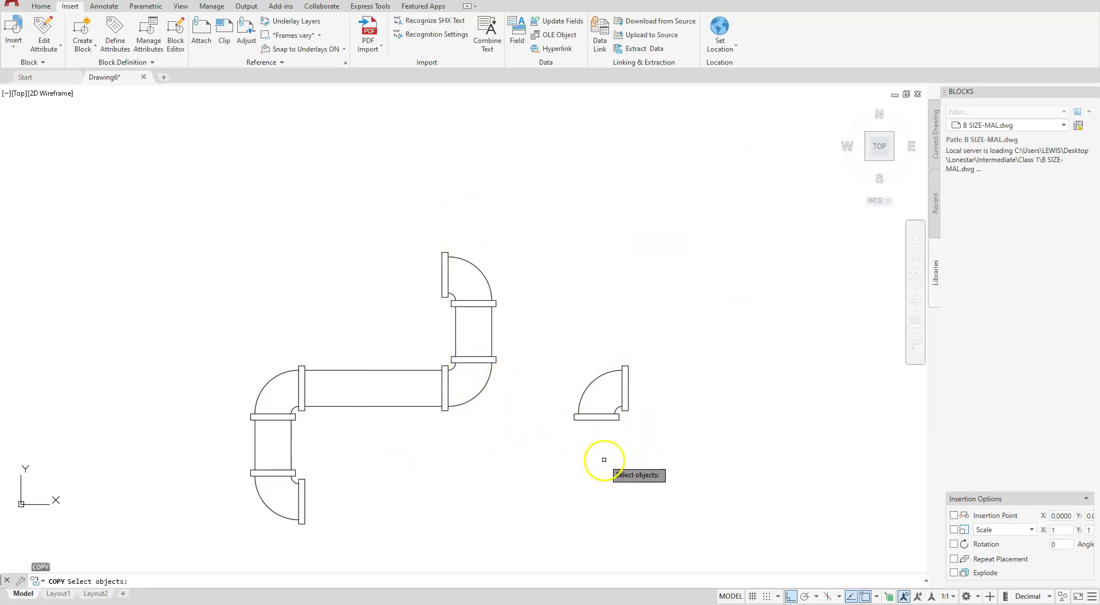
key("Escape")
key("Escape")
key("Escape")
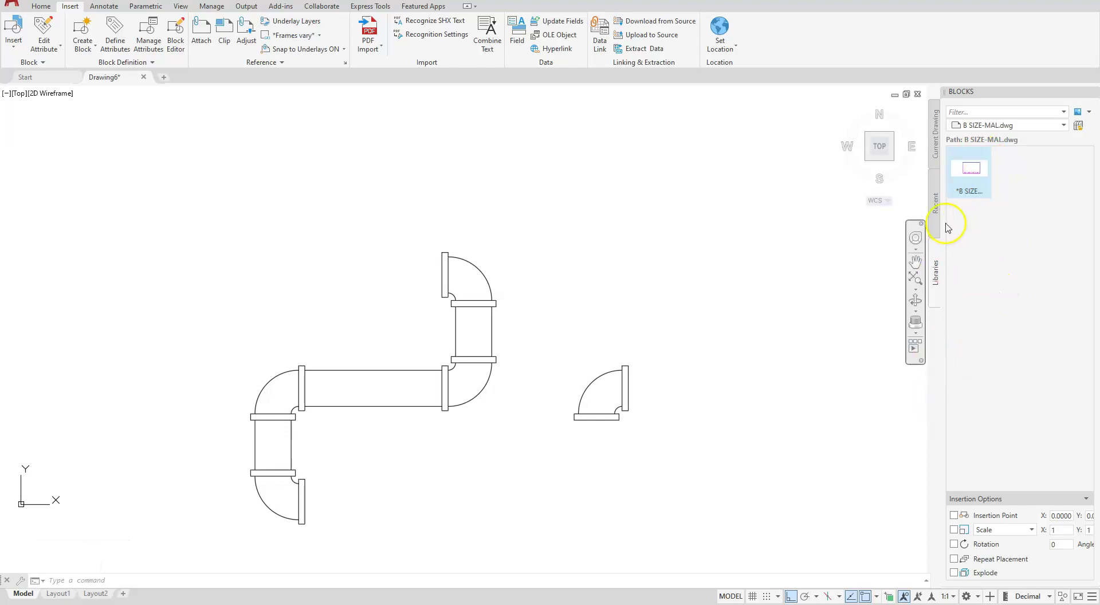
- Insert the B SIZE-MAL title block at 0,0 and close the Blocks palette
left_click(969, 172)
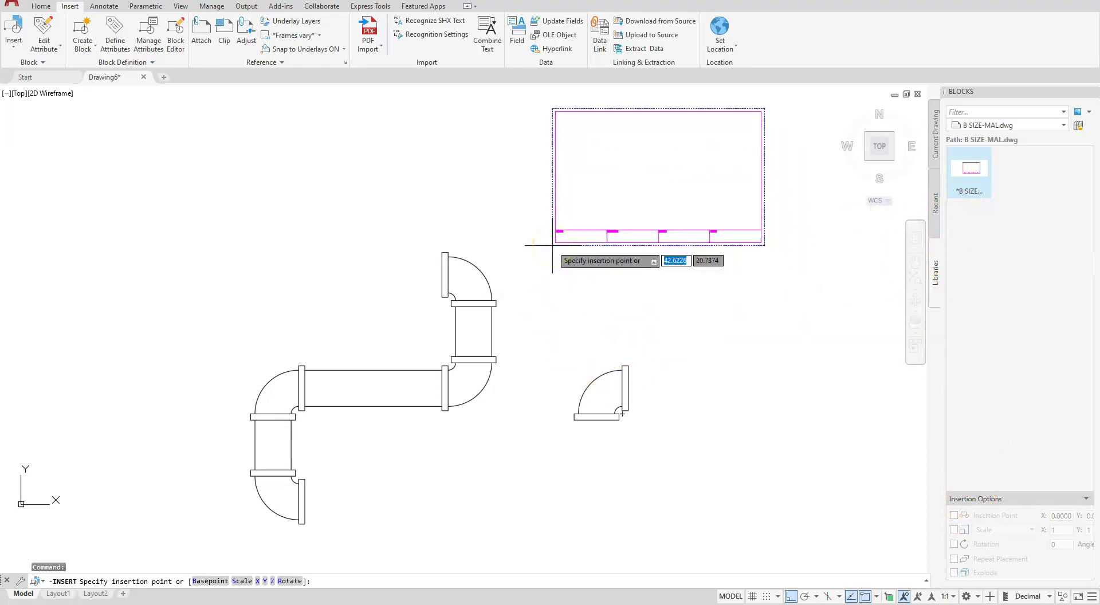
type("0")
key("Tab")
type("0")
key("Return")
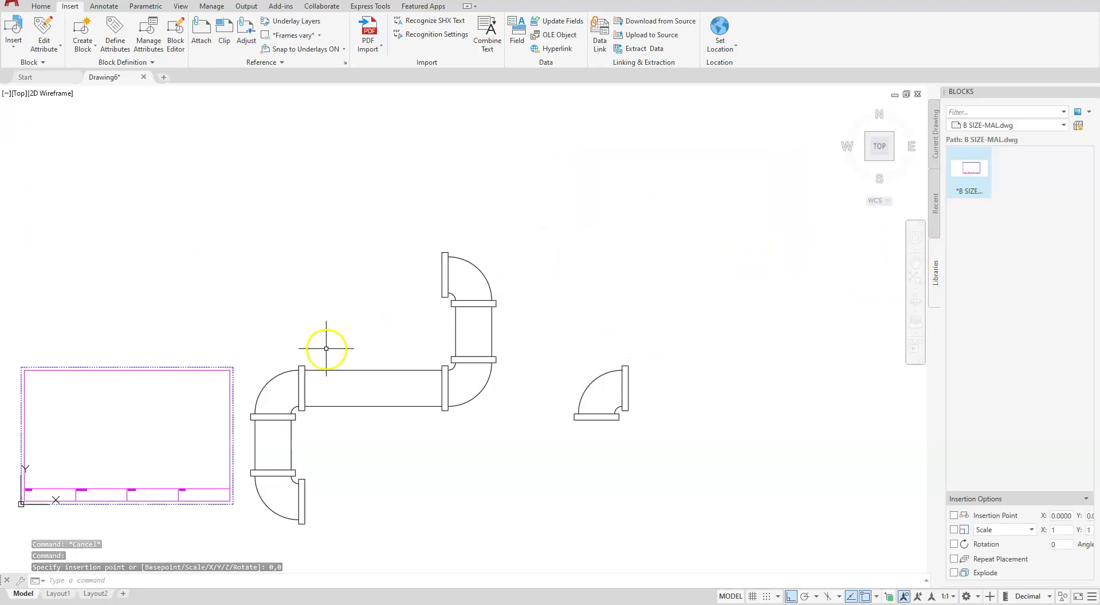
mouse_move(384, 499)
middle_mouse_down()
mouse_move(547, 453)
mouse_move(665, 437)
middle_mouse_up()
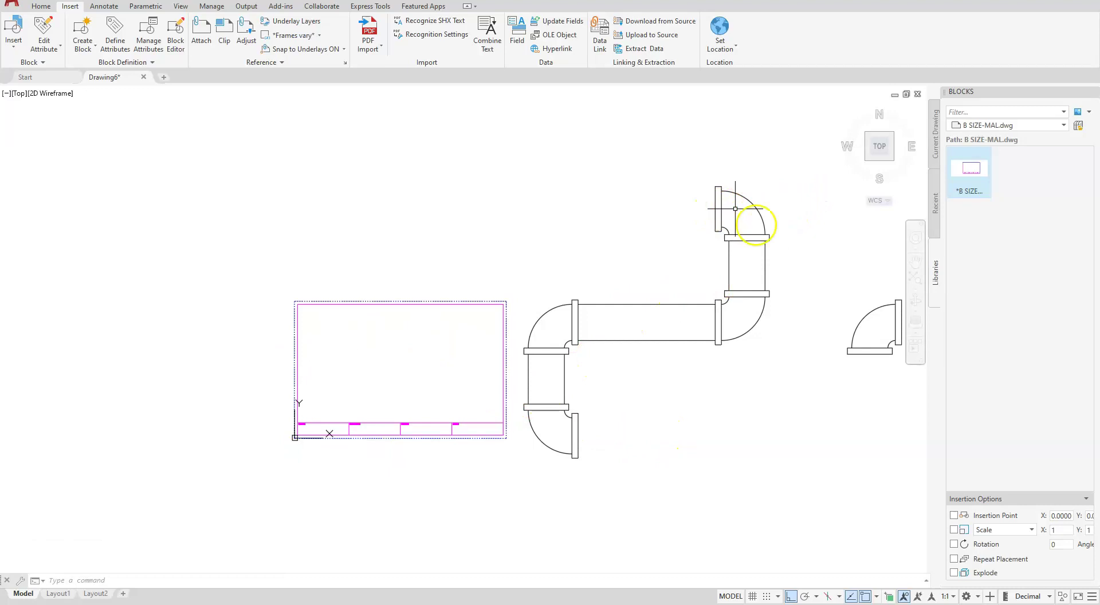
left_click(745, 235)
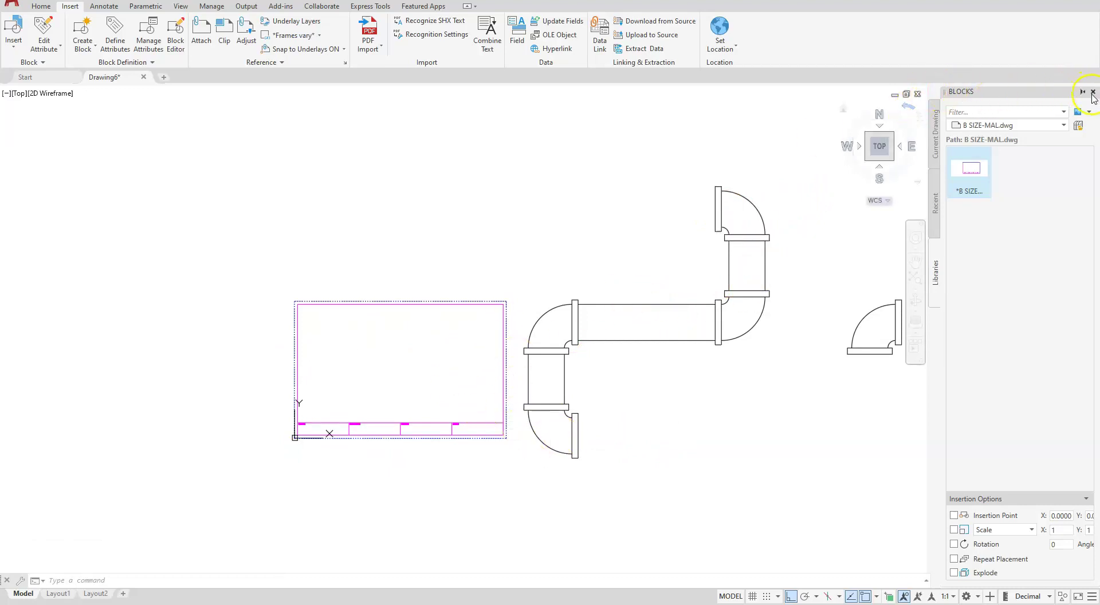
left_click(1093, 93)
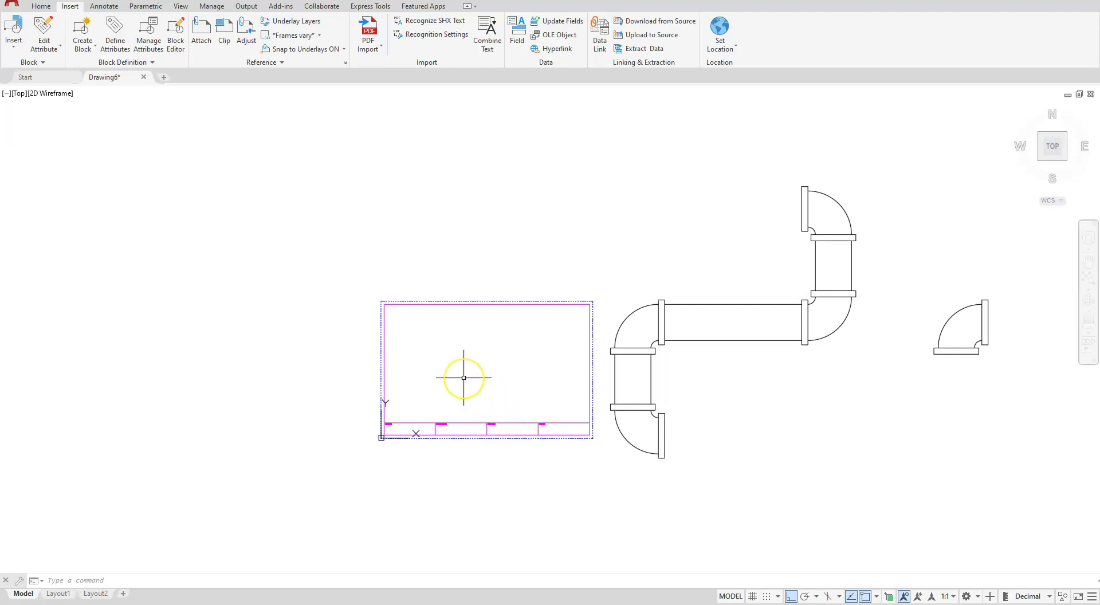
key("alt+Tab")
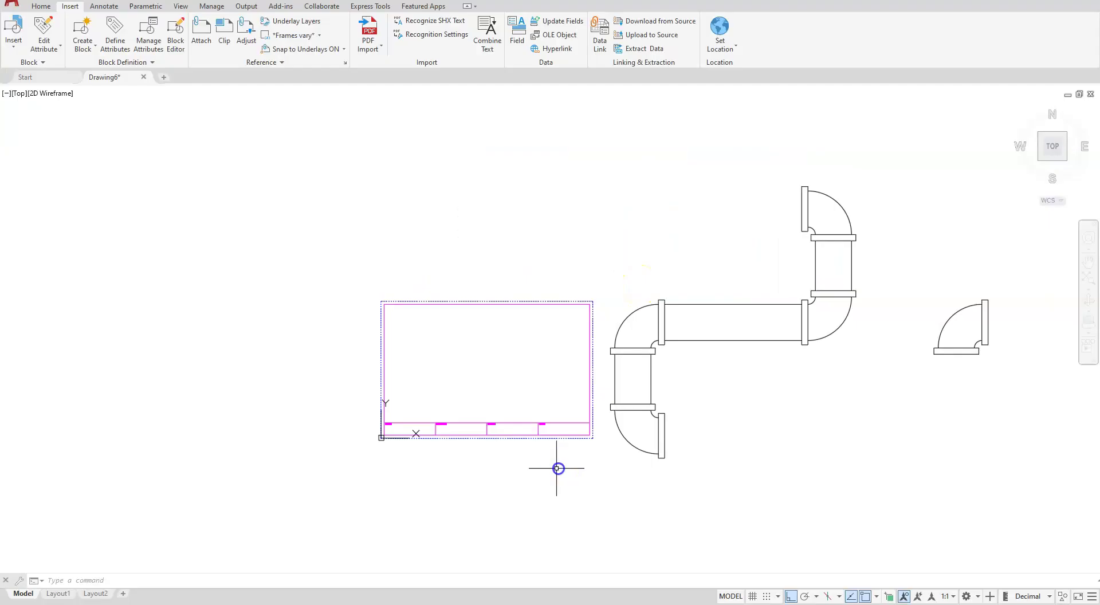
left_click(539, 461)
left_click(476, 481)
- Set the X scale of the inserted title block to 2 in its properties
left_click(493, 432)
left_click(486, 426)
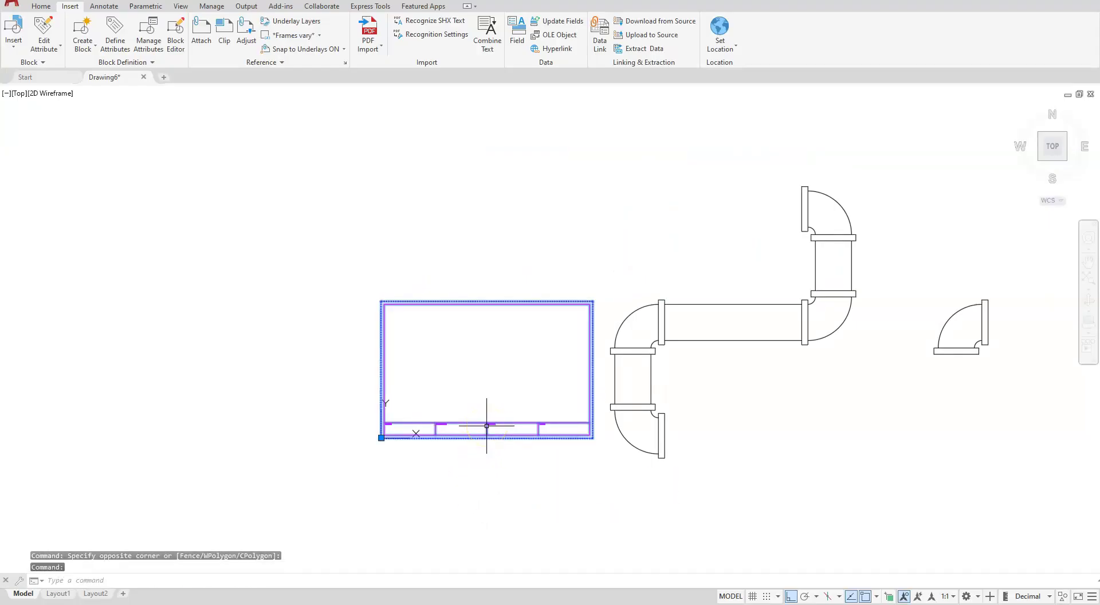
right_click(486, 426)
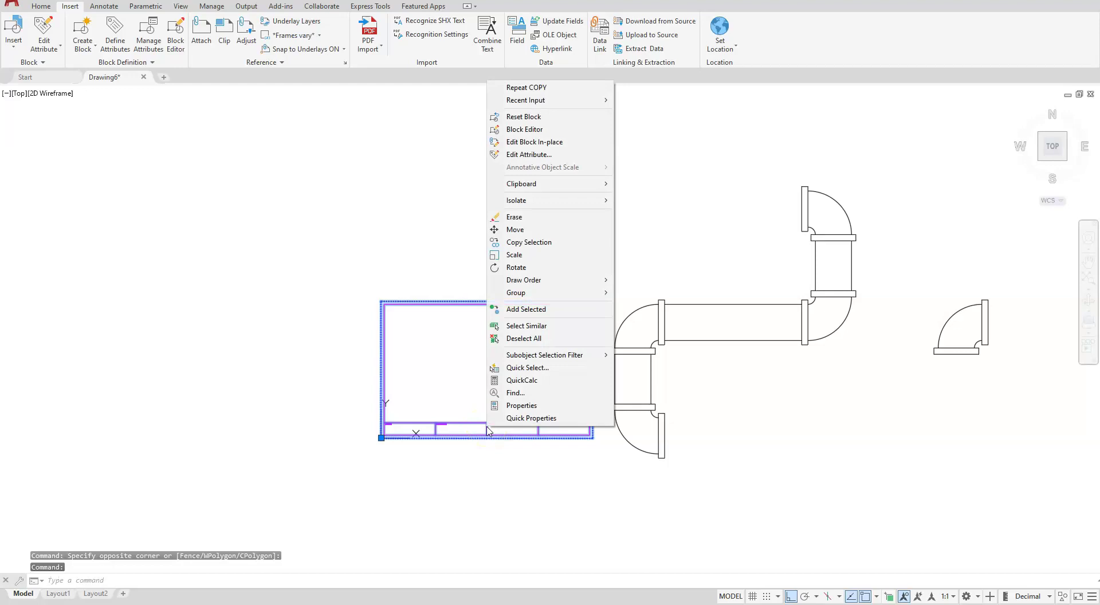
left_click(518, 405)
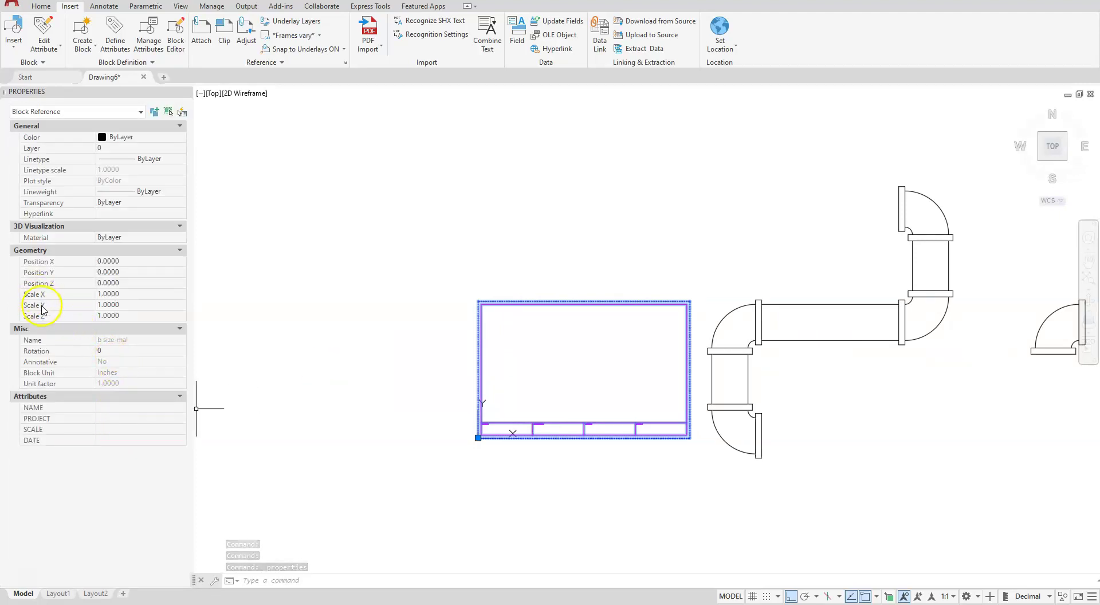
left_click(108, 294)
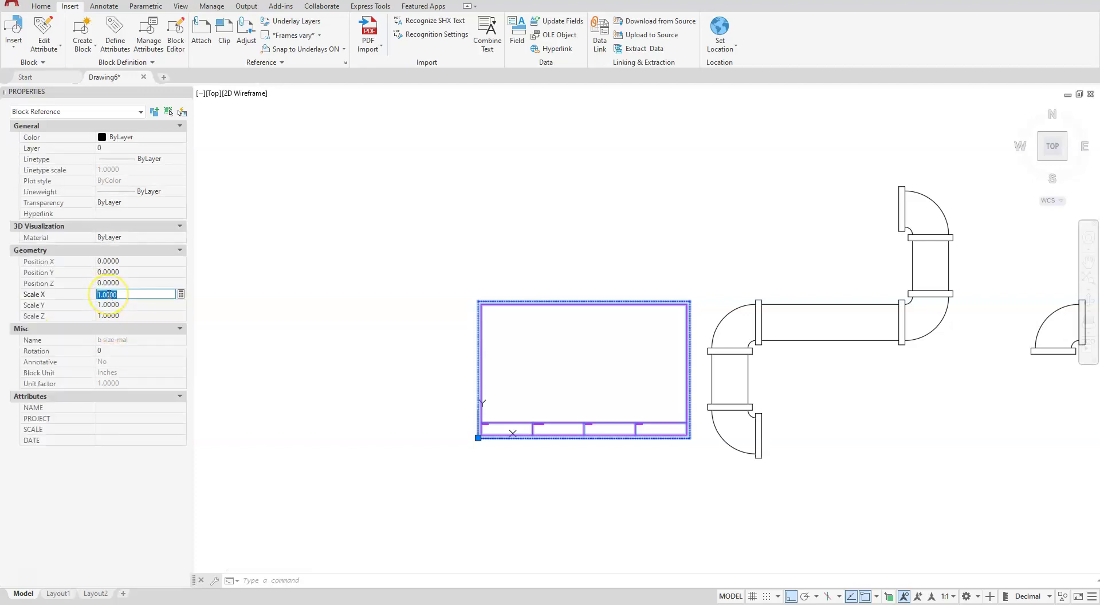
type("2")
key("Return")
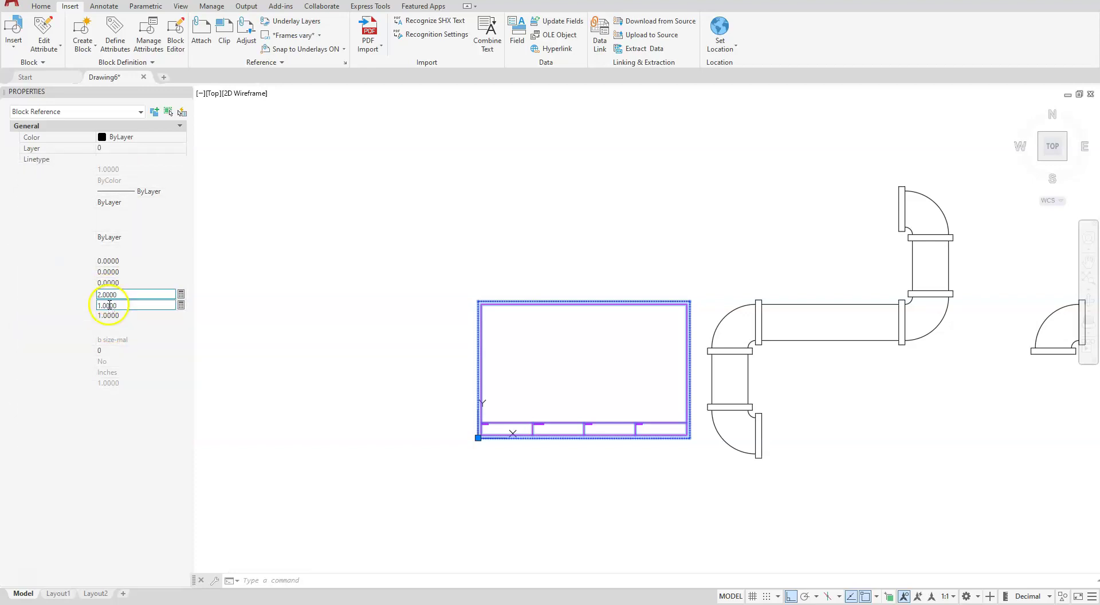
- Set the Y and Z scales of the inserted title block to 2
left_click(109, 304)
type("2")
key("Return")
left_click(114, 315)
type("2")
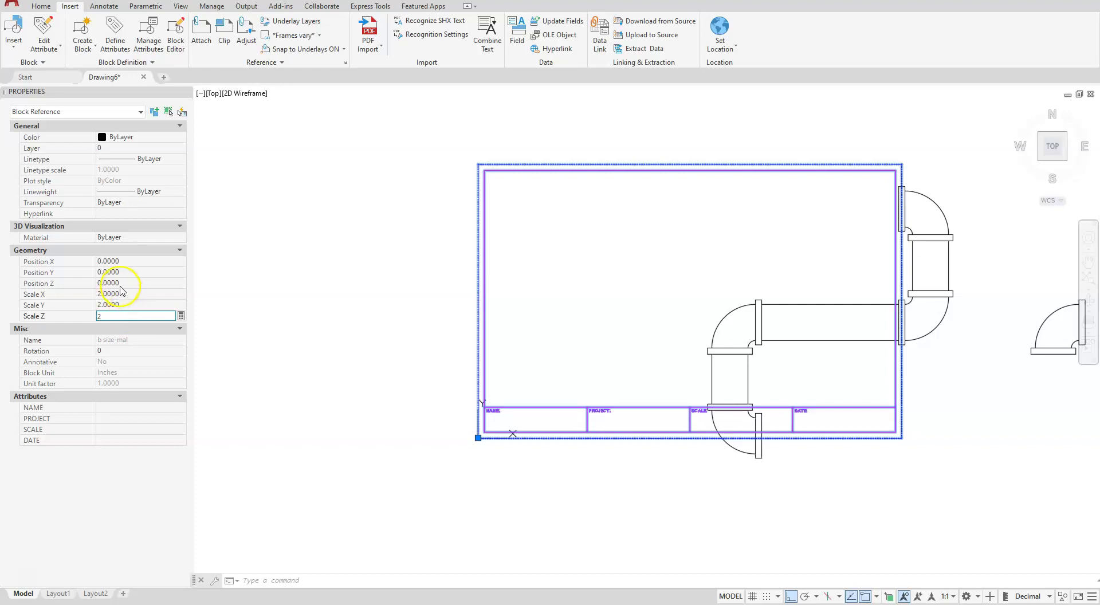
- Set the X, Y and Z scales of the title block to 4 so its border becomes large enough for the piping
left_click(120, 294)
type("4")
left_click(122, 307)
type("4")
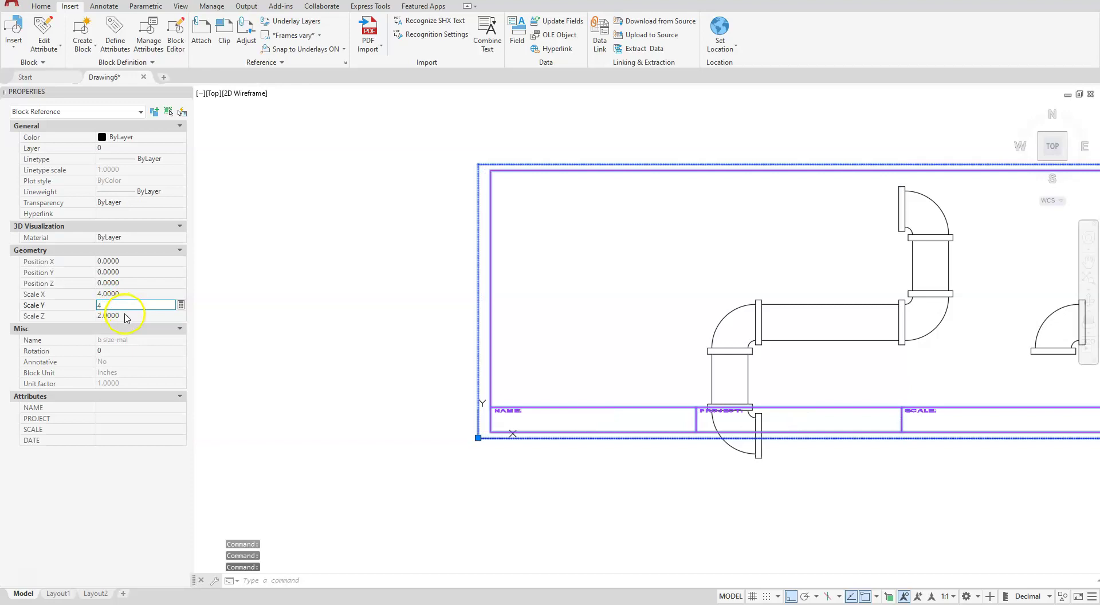
left_click(127, 317)
type("4")
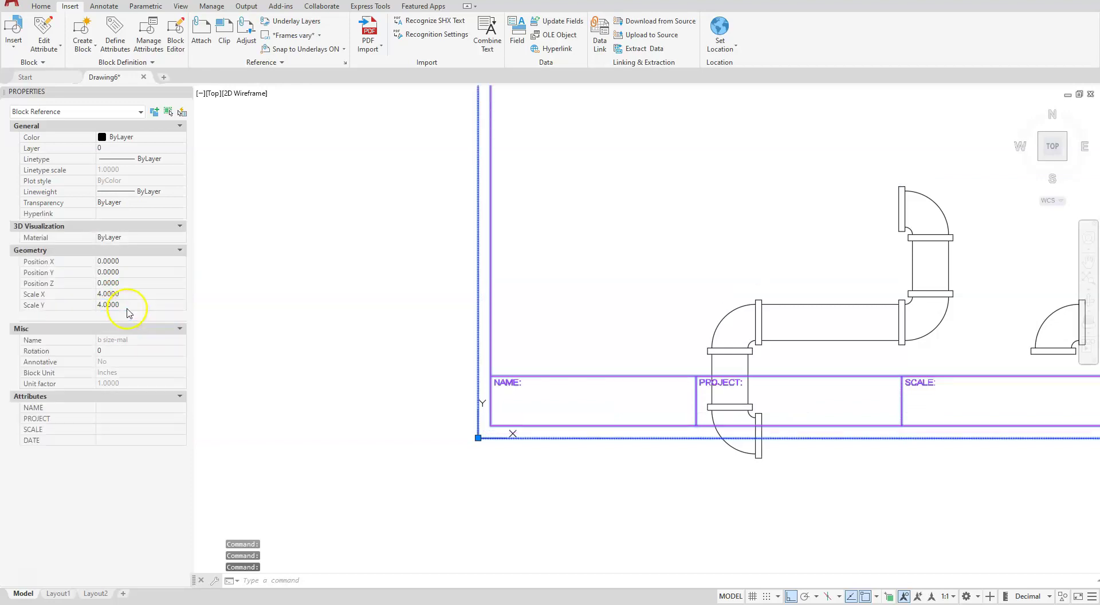
scroll(825, 304, "down", 4)
scroll(826, 305, "down", 3)
scroll(719, 386, "up", 6)
scroll(713, 386, "down", 1)
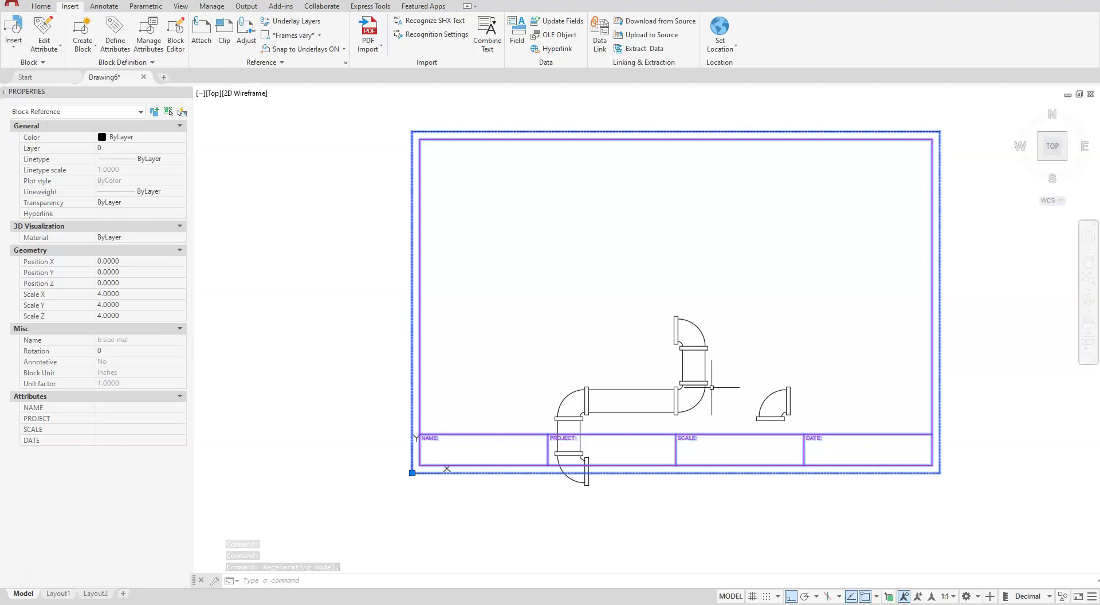
- Deselect the title block, close the Properties palette and bring up the drawing and modify tools
left_click(667, 344)
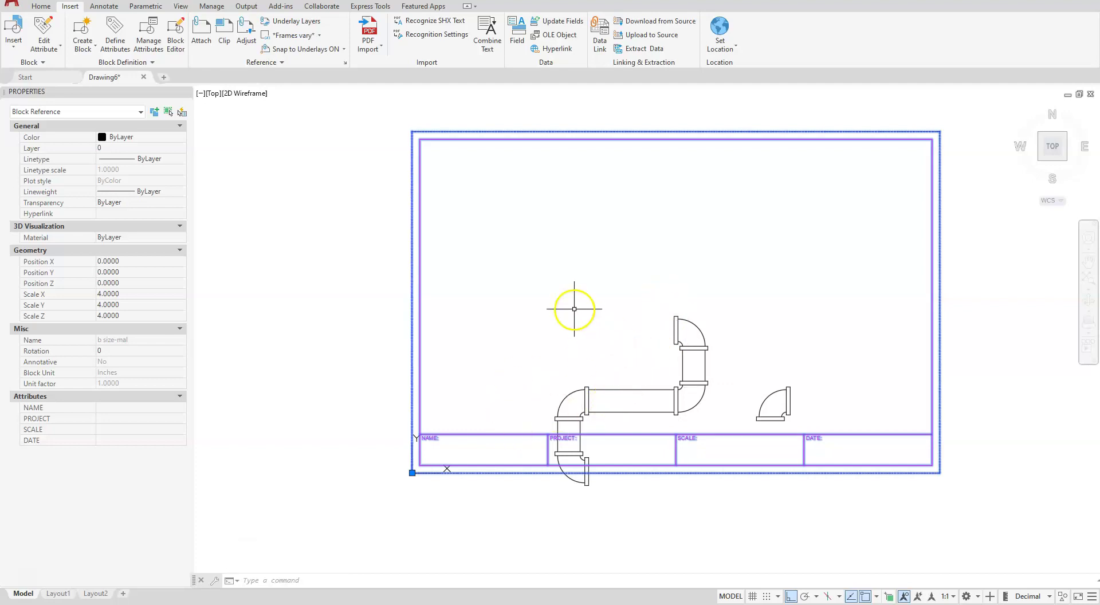
key("Escape")
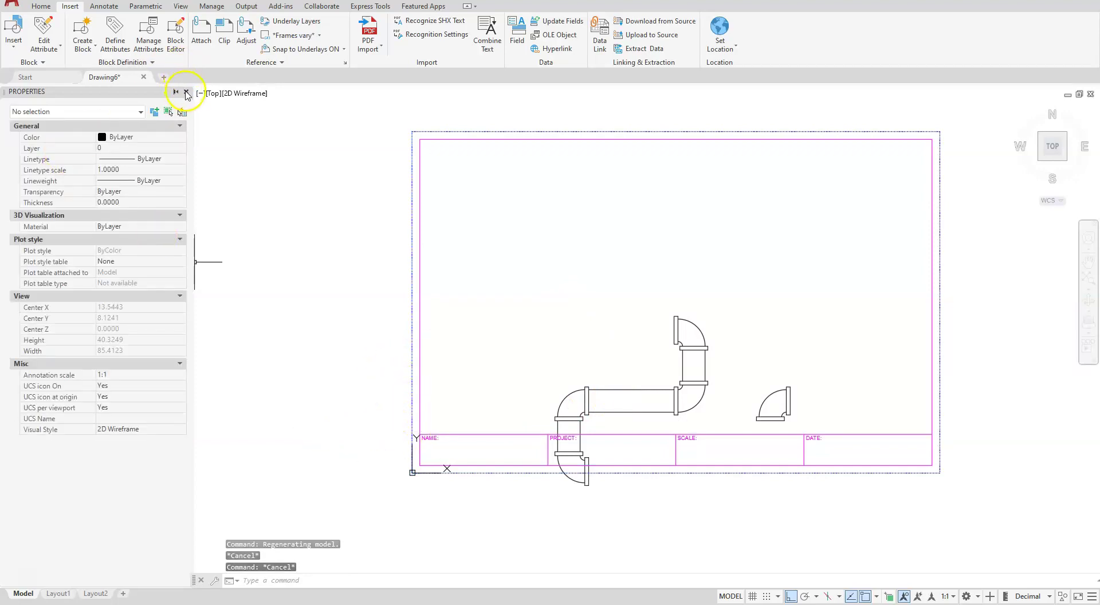
left_click(187, 92)
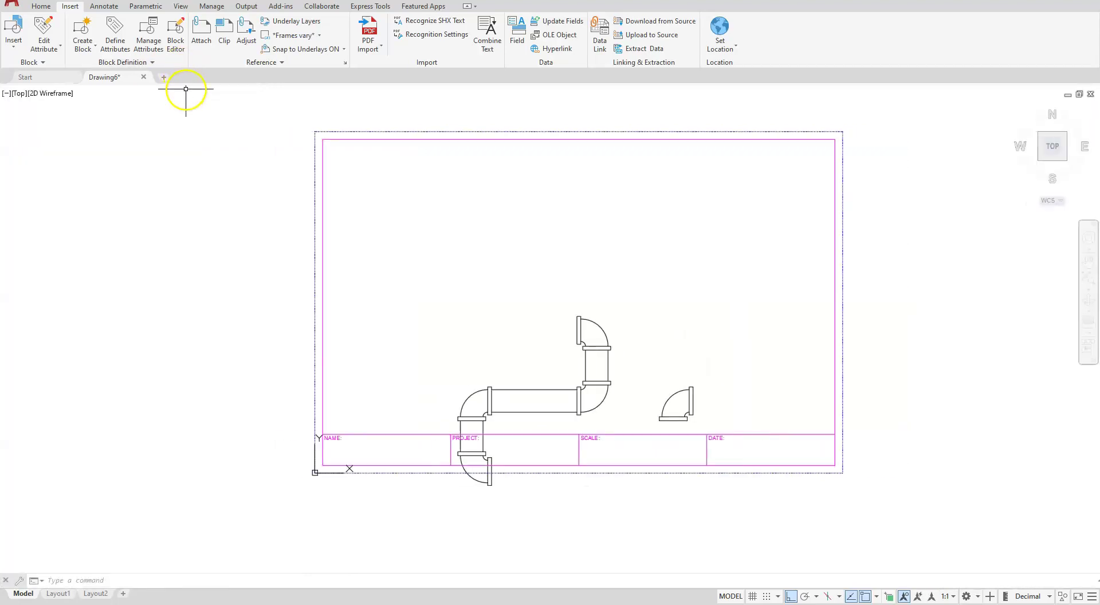
left_click(41, 6)
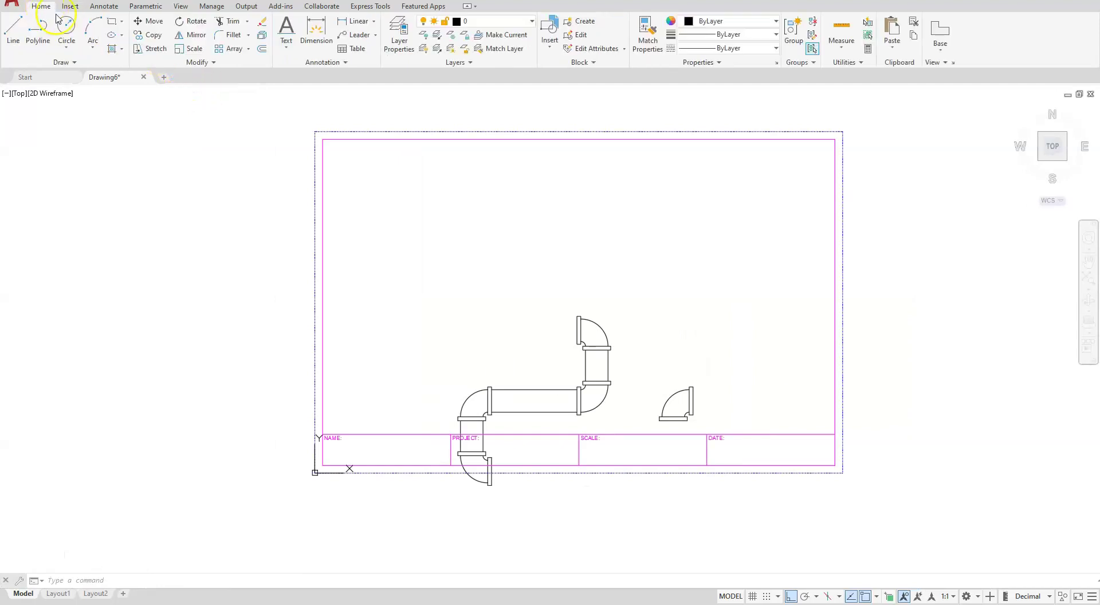